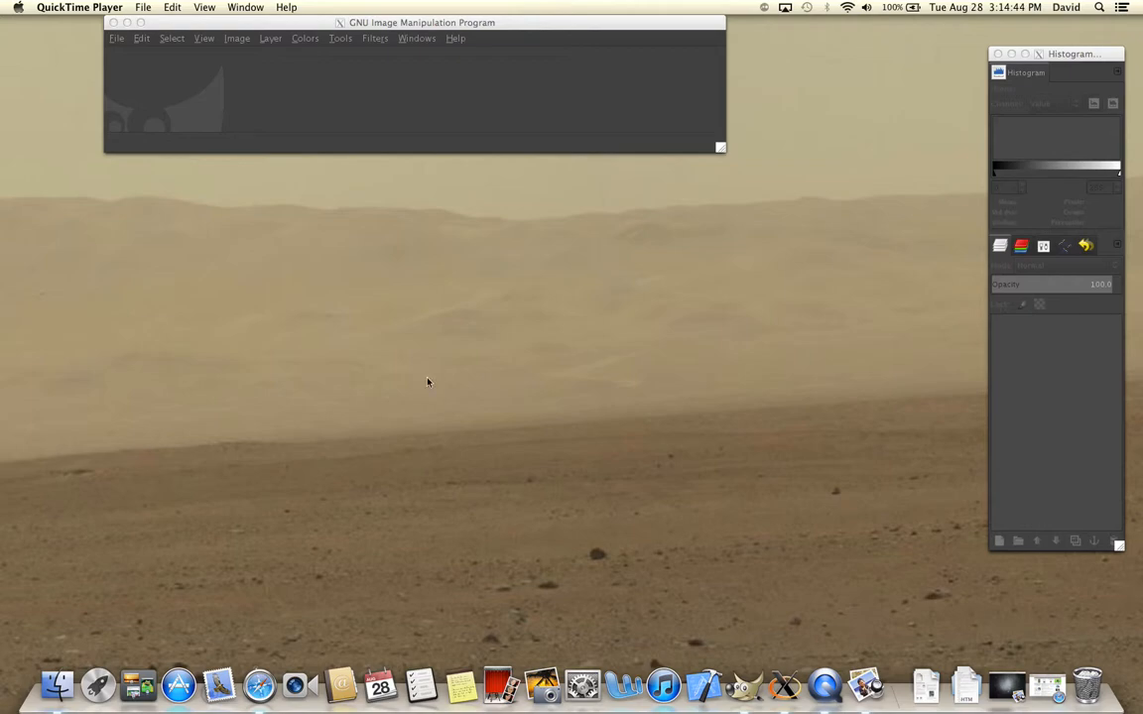
# Step: Switch to Safari, visit gimp.org to view the GIMP website, and close the browser window
pyautogui.click(259, 685)
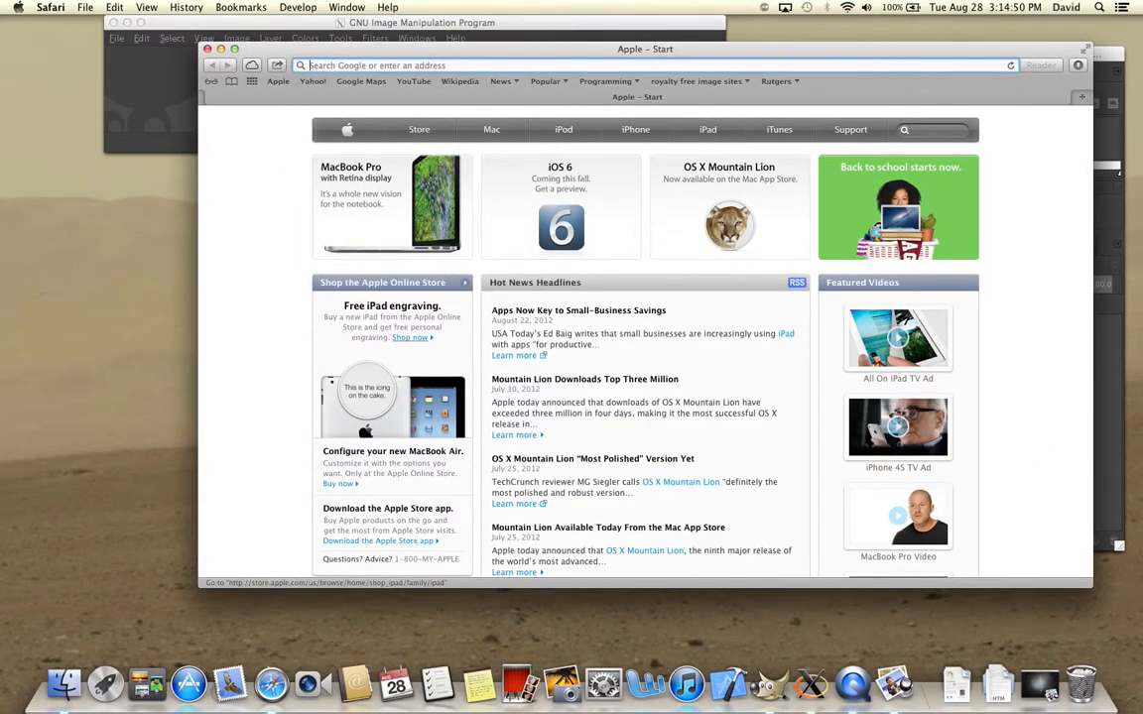
pyautogui.write('gimp.org')
pyautogui.press('Return')
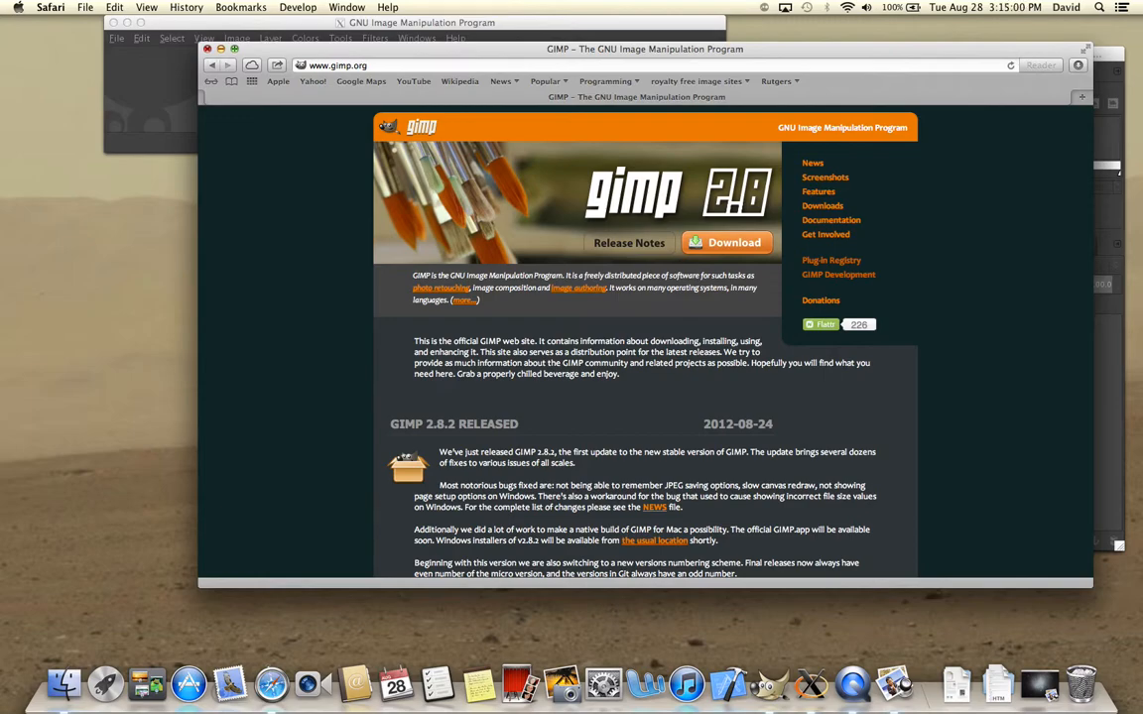
pyautogui.click(207, 49)
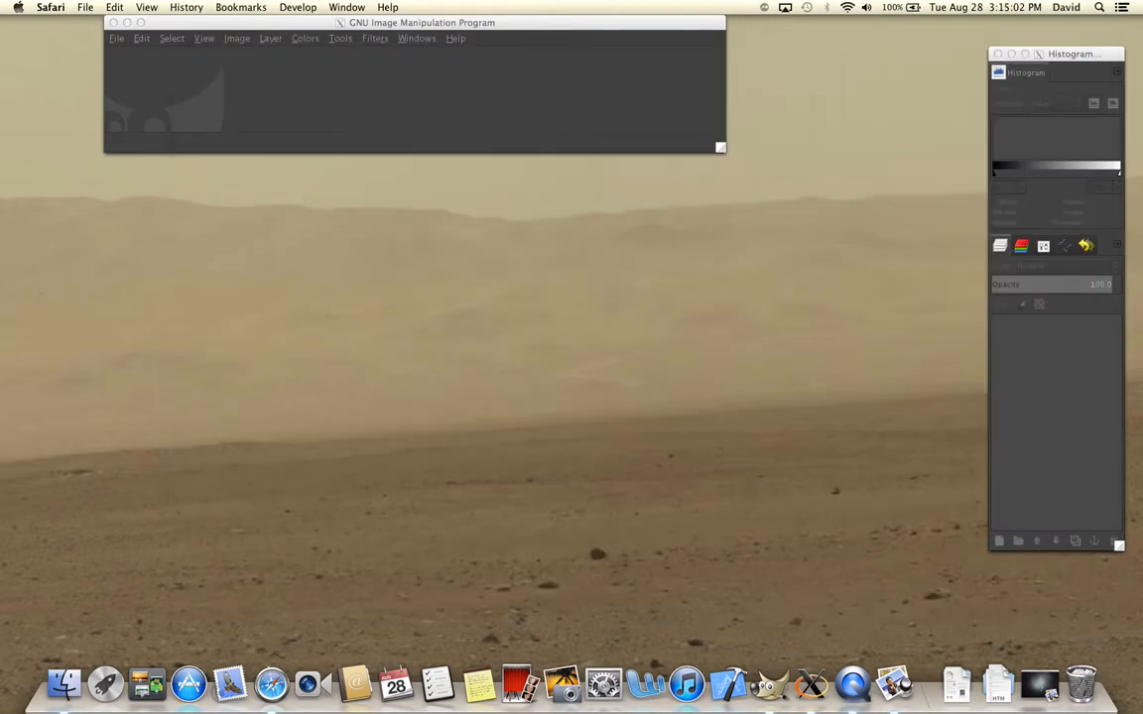
# Step: Switch to GIMP and move its empty main window toward the middle of the desktop
pyautogui.click(556, 328)
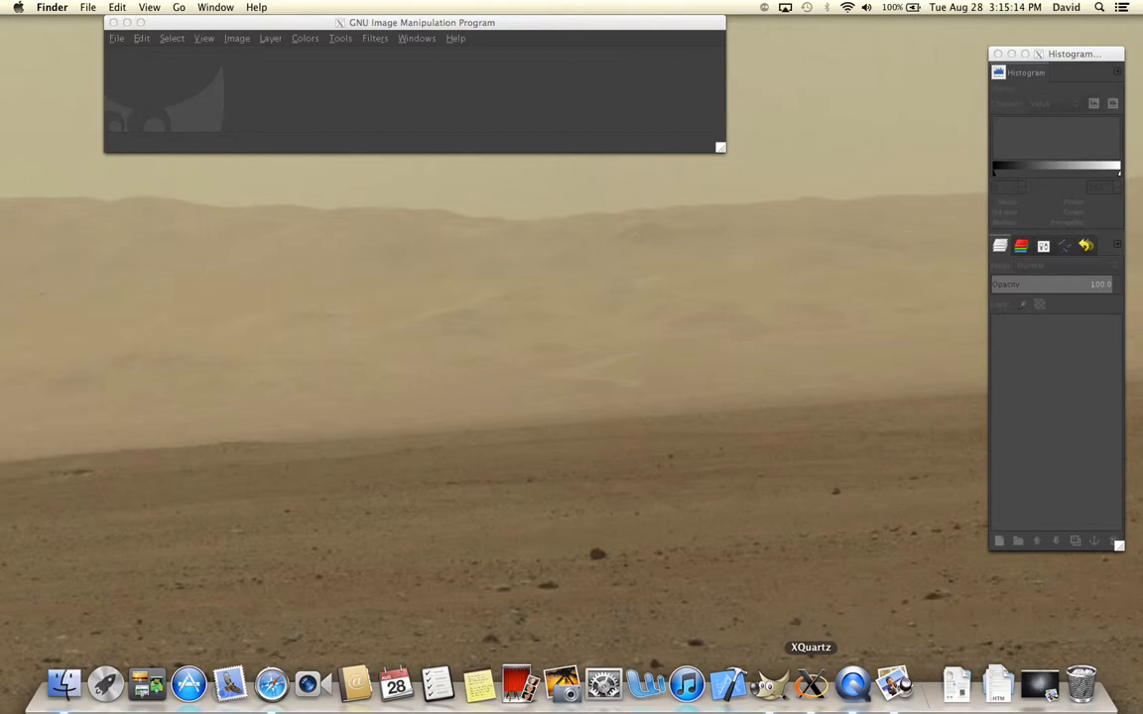
pyautogui.moveTo(230, 20); pyautogui.dragTo(381, 20)
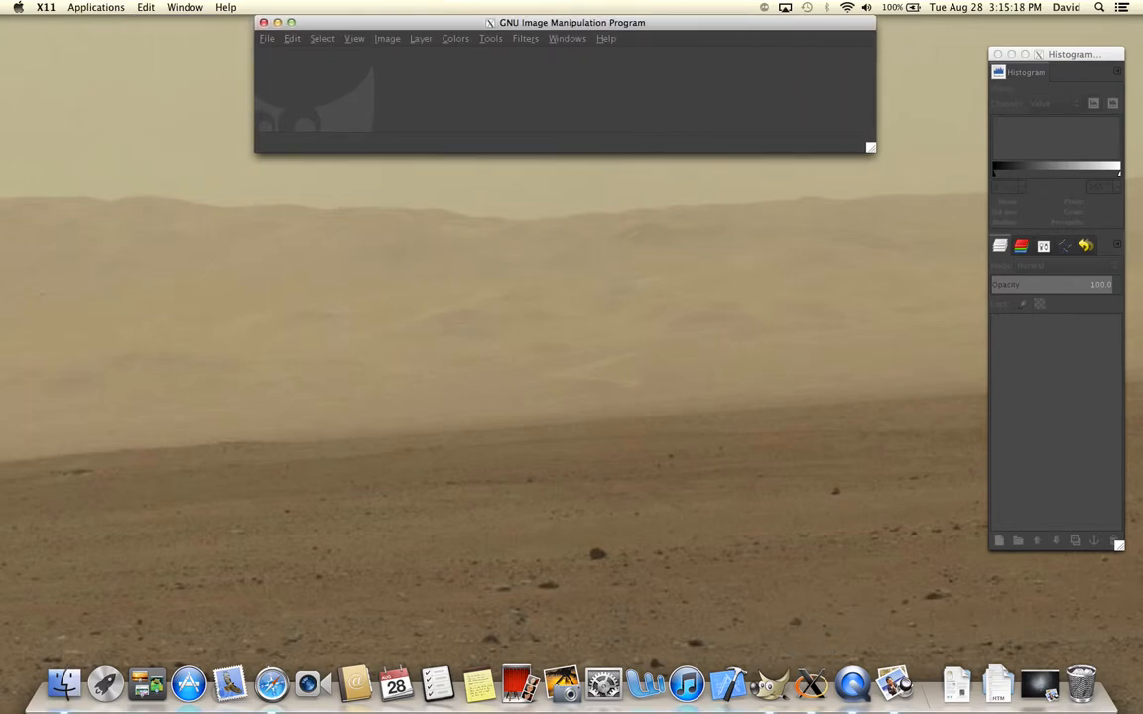
pyautogui.click(1072, 55)
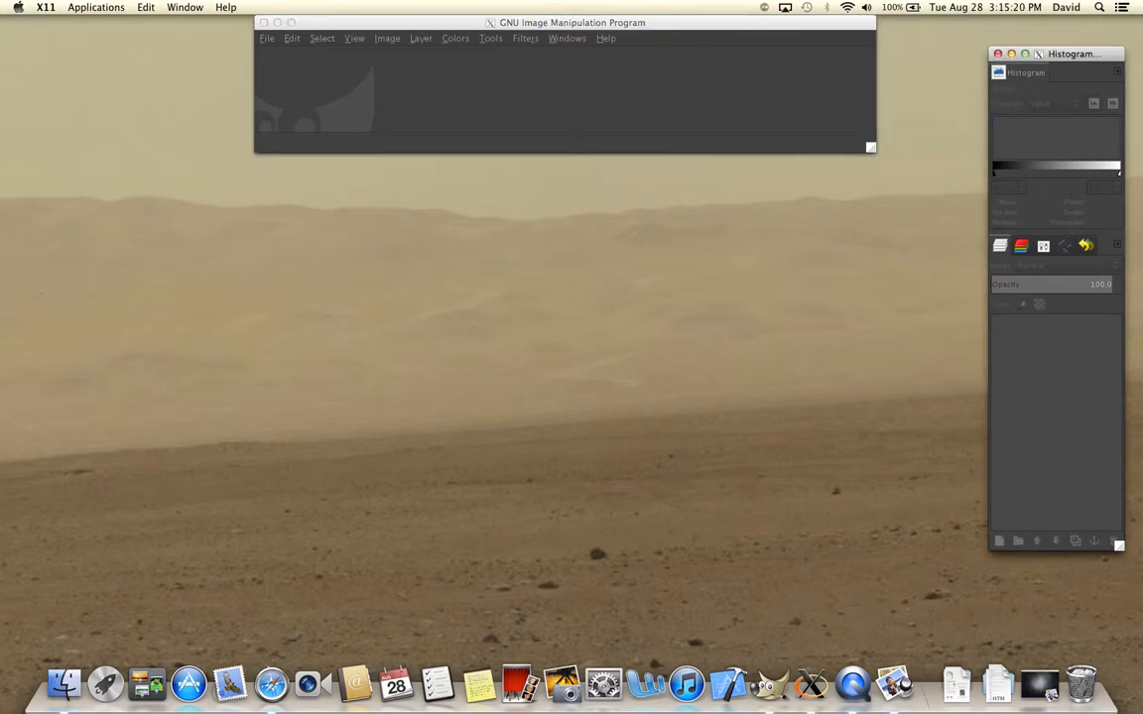
pyautogui.click(565, 21)
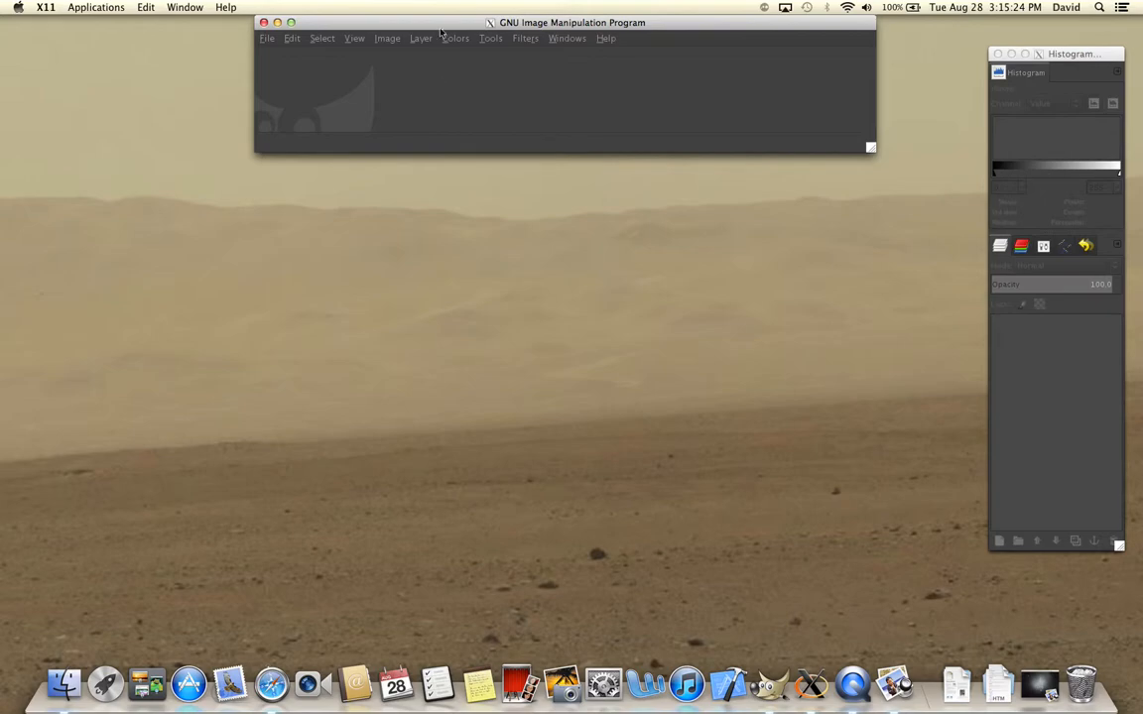
# Step: Create a Chrome logo reading "comelearnsomething" with a 150-pixel font size, and move its window clear of the layers dock
pyautogui.click(266, 38)
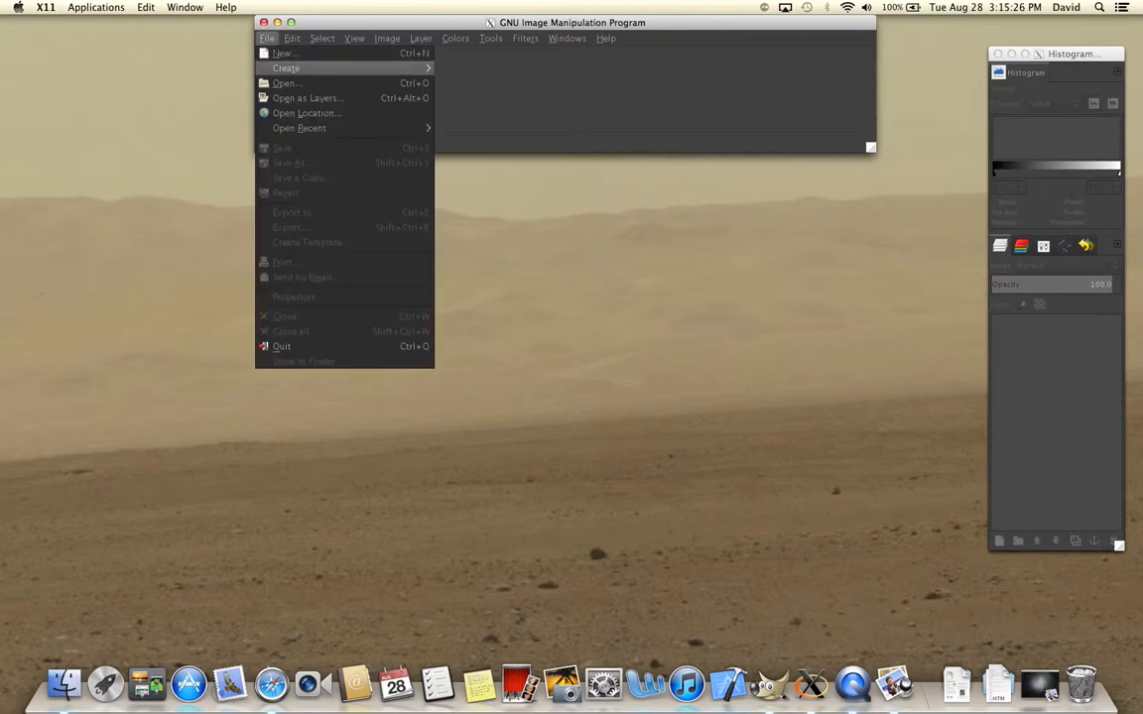
pyautogui.moveTo(298, 67)
pyautogui.moveTo(526, 132)
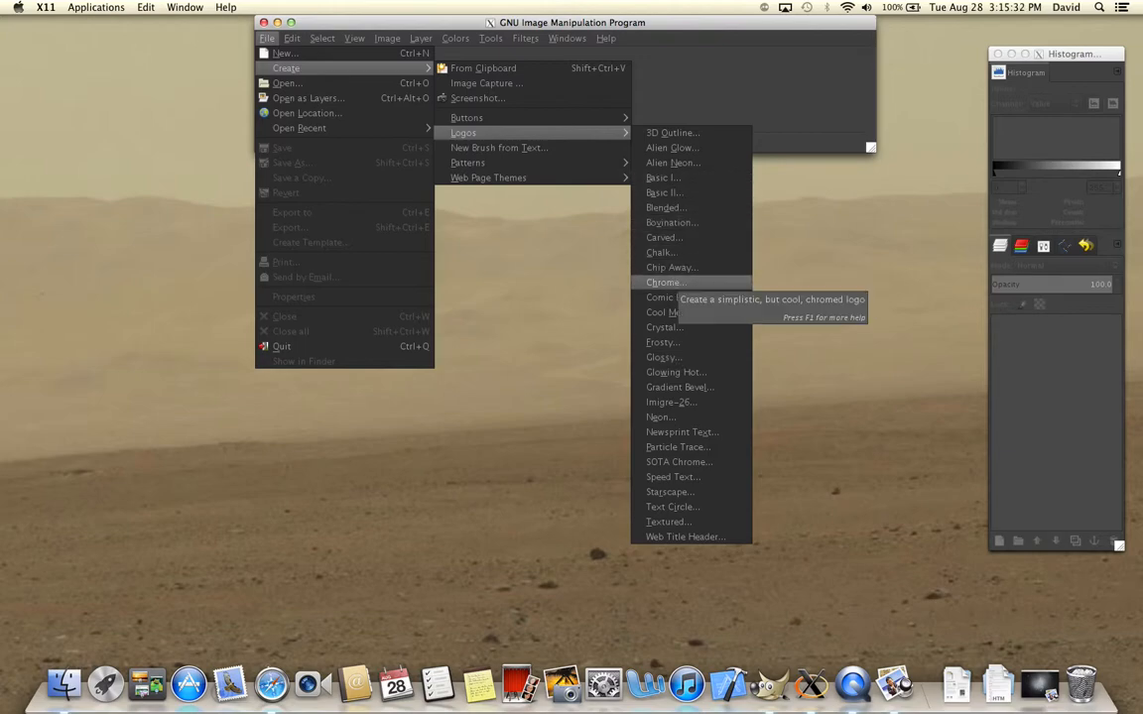
pyautogui.click(667, 283)
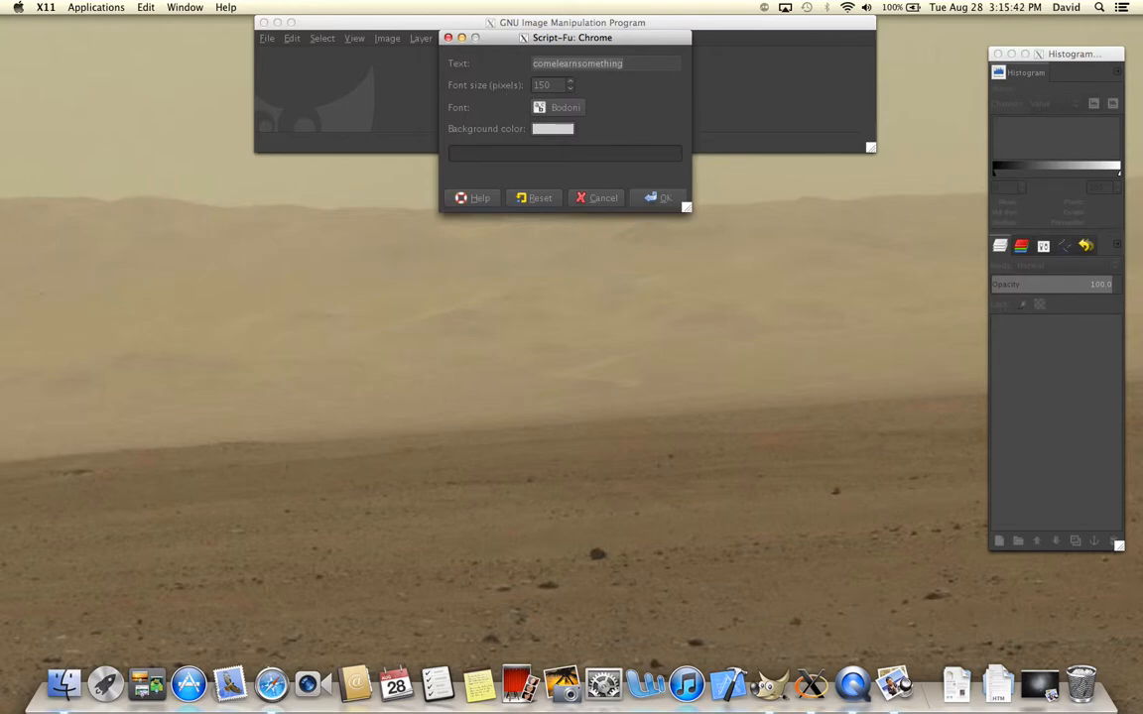
pyautogui.click(570, 90)
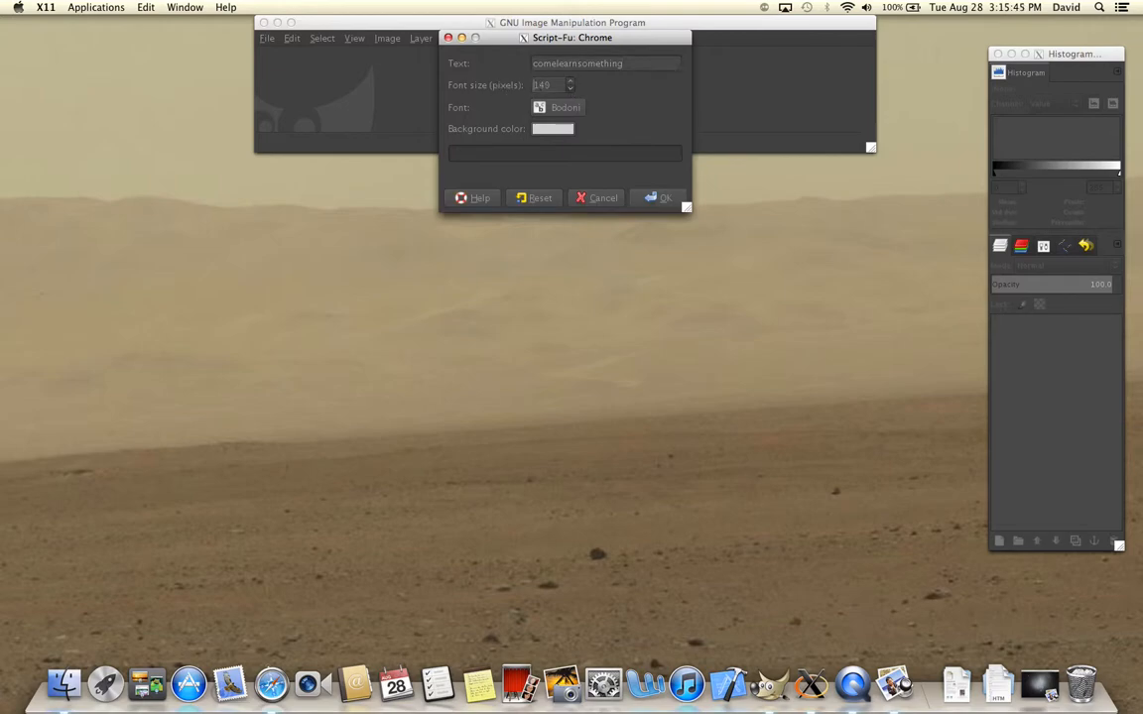
pyautogui.click(571, 82)
pyautogui.click(570, 81)
pyautogui.write('100')
pyautogui.press('BackSpace')
pyautogui.press('BackSpace')
pyautogui.write('50')
pyautogui.press('Return')
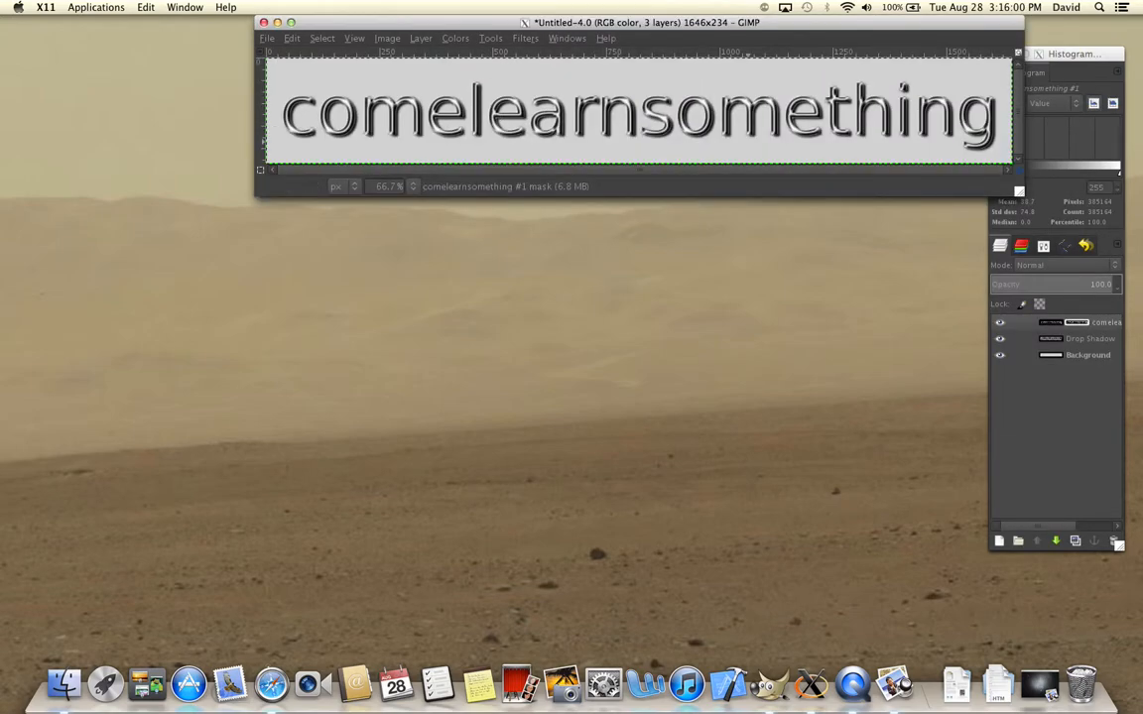
pyautogui.moveTo(742, 21); pyautogui.dragTo(486, 10)
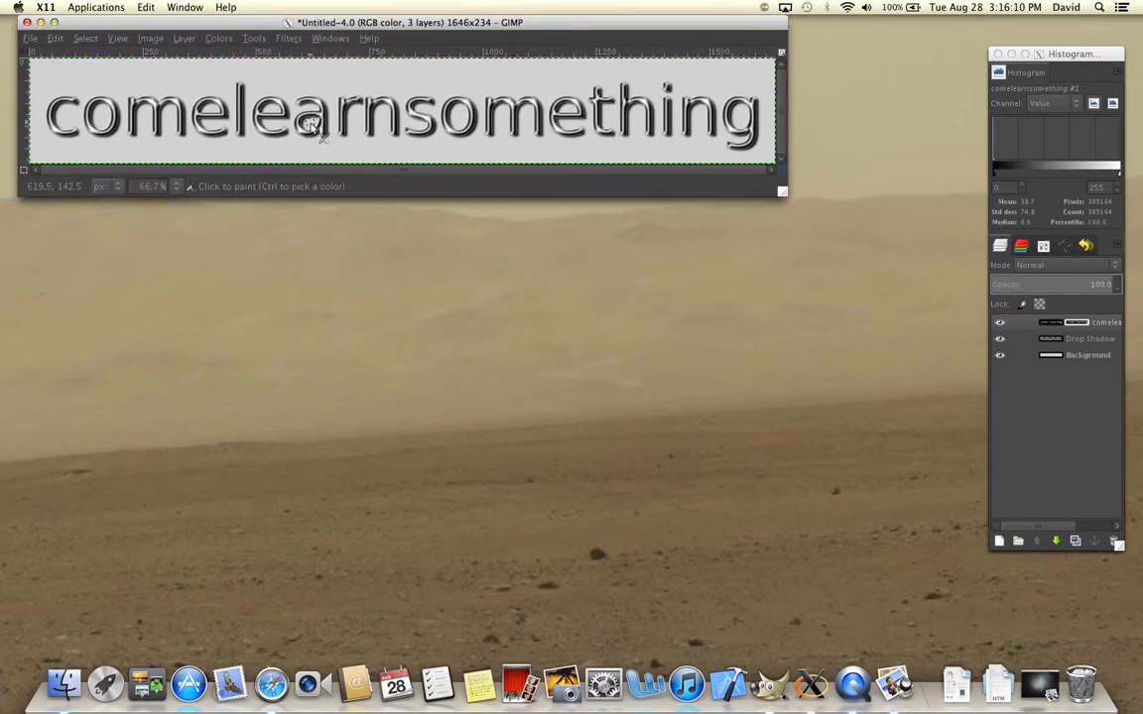
# Step: Create a Starscape logo reading "comelearnsomething" with the preset 150-pixel size and blue glow, and place its window below the chrome logo
pyautogui.click(28, 37)
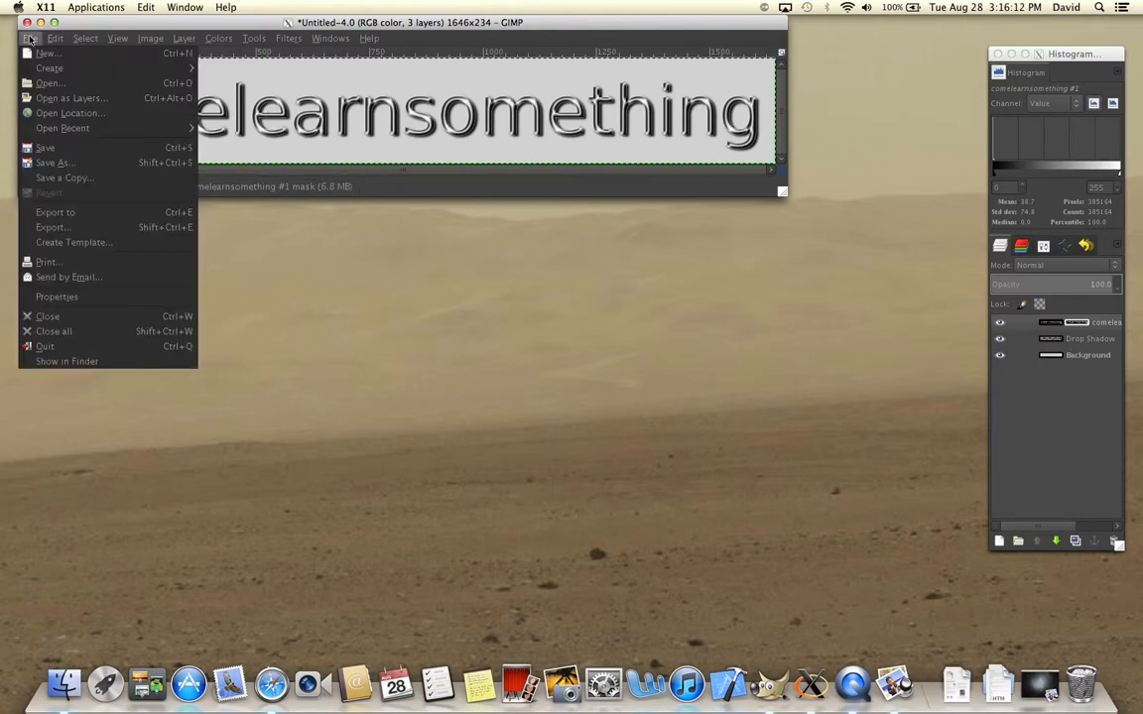
pyautogui.moveTo(40, 65)
pyautogui.moveTo(228, 133)
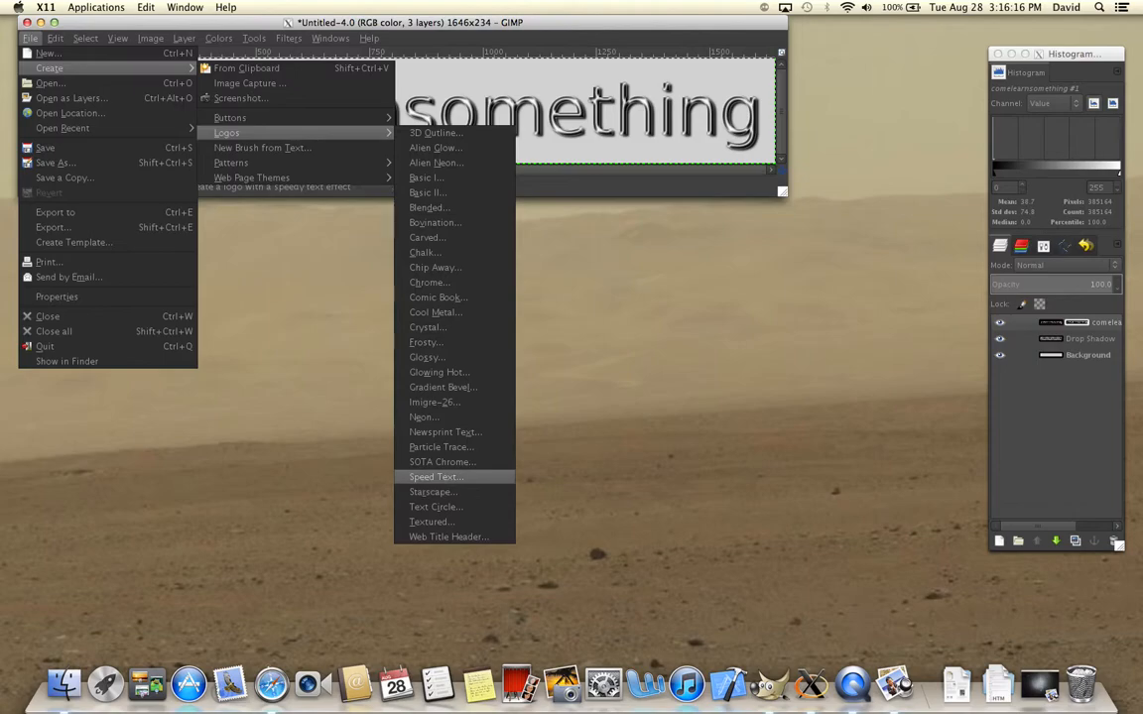
pyautogui.click(432, 492)
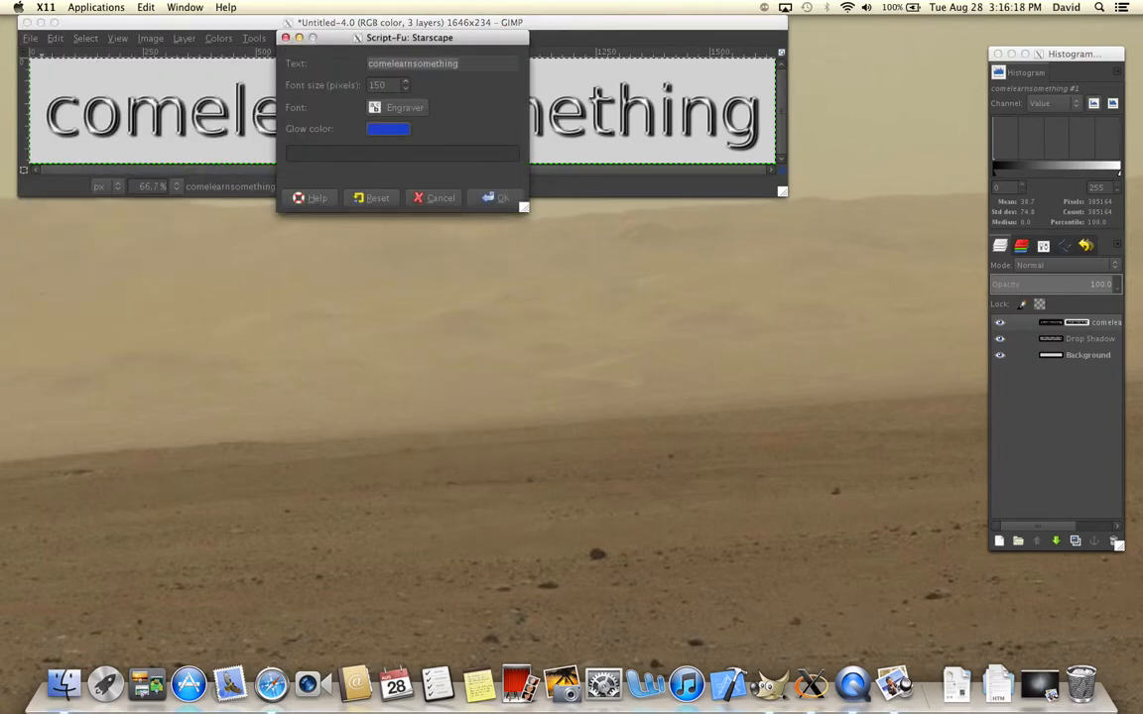
pyautogui.click(485, 194)
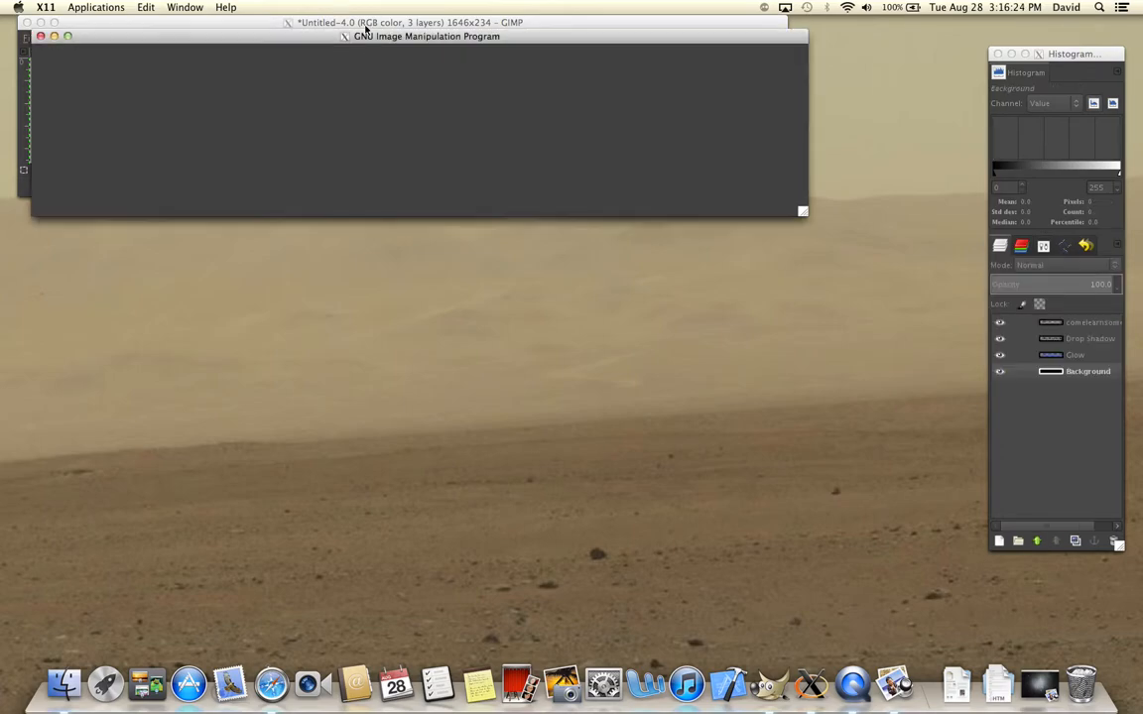
pyautogui.moveTo(365, 29); pyautogui.dragTo(359, 264)
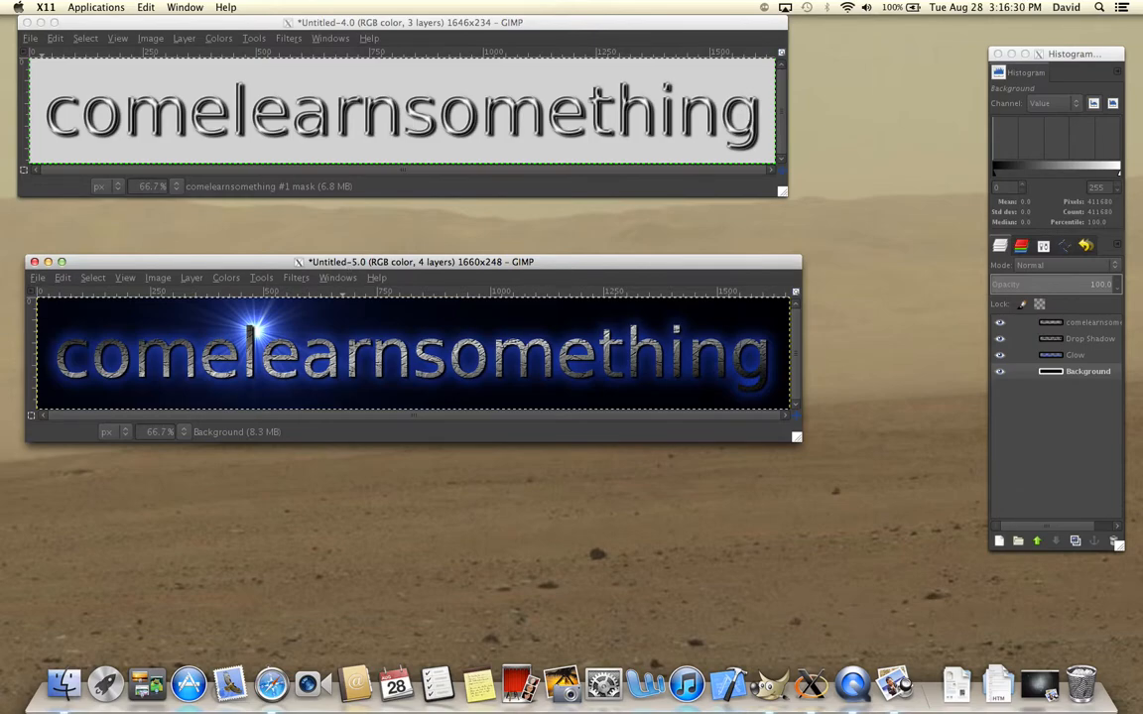
# Step: Switch to Preview, copy the entire 677809main_ddo_190_full galaxy image, and move its window below the logos
pyautogui.click(28, 23)
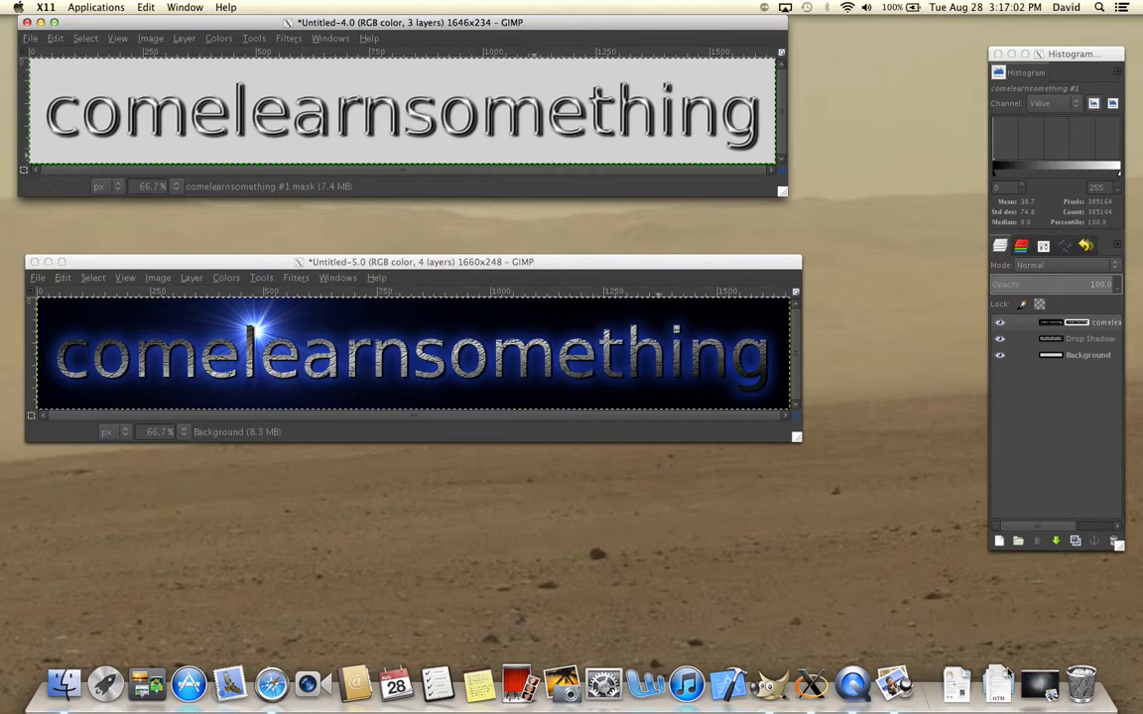
pyautogui.click(1039, 685)
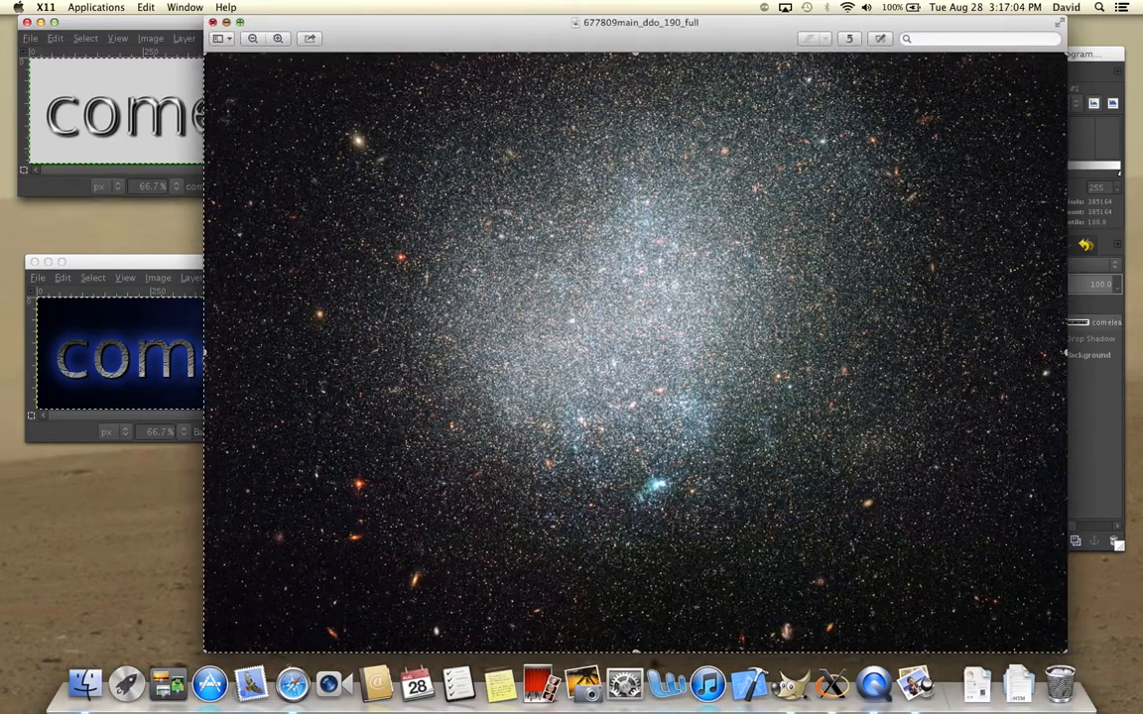
pyautogui.moveTo(492, 24); pyautogui.dragTo(587, 10)
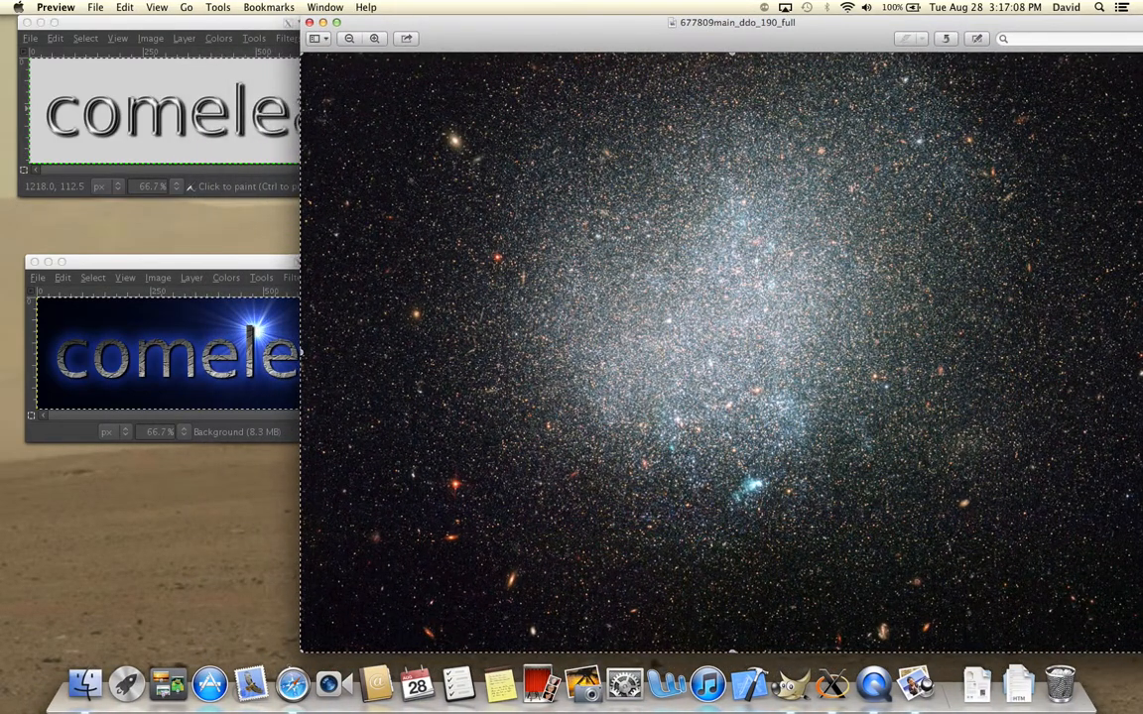
pyautogui.click(121, 9)
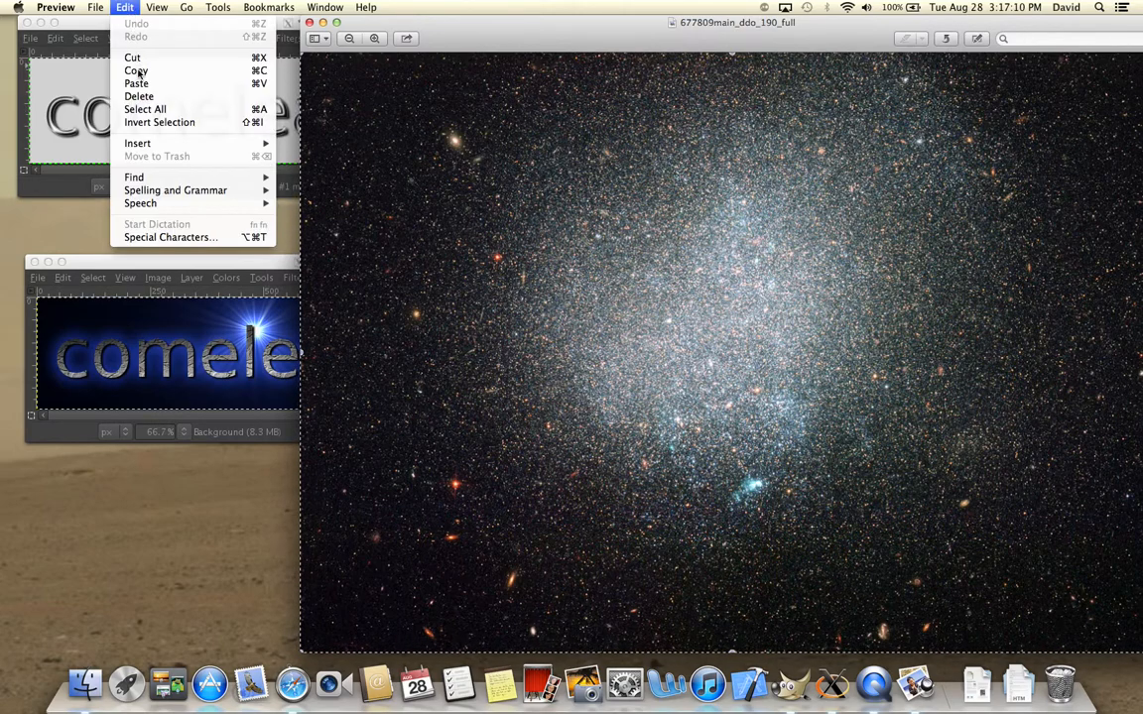
pyautogui.click(150, 110)
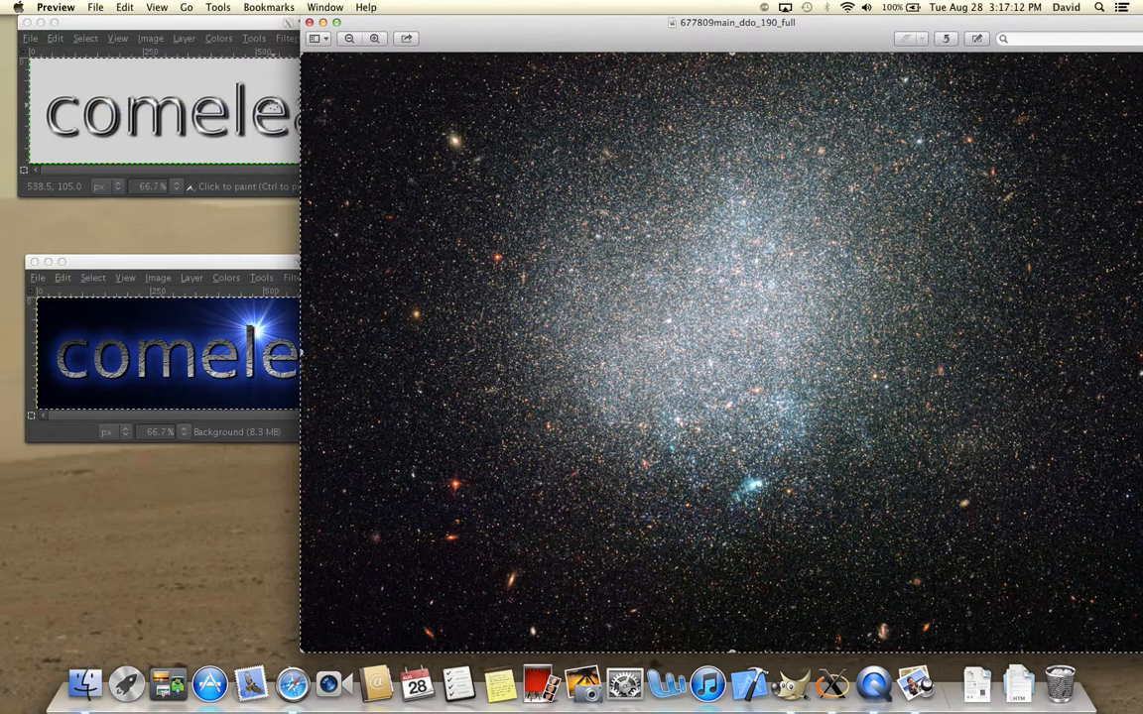
pyautogui.click(121, 9)
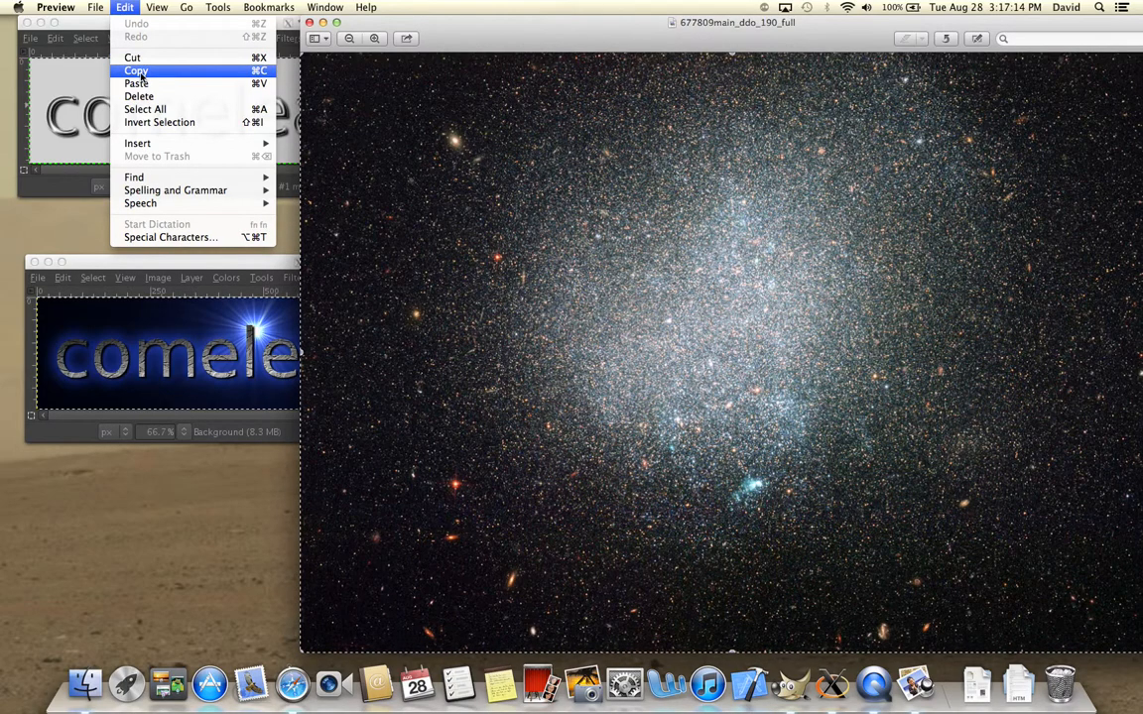
pyautogui.click(139, 71)
pyautogui.moveTo(497, 21); pyautogui.dragTo(676, 465)
# Step: Switch to GIMP and paste the copied galaxy image into the chrome logo as a new layer
pyautogui.click(352, 161)
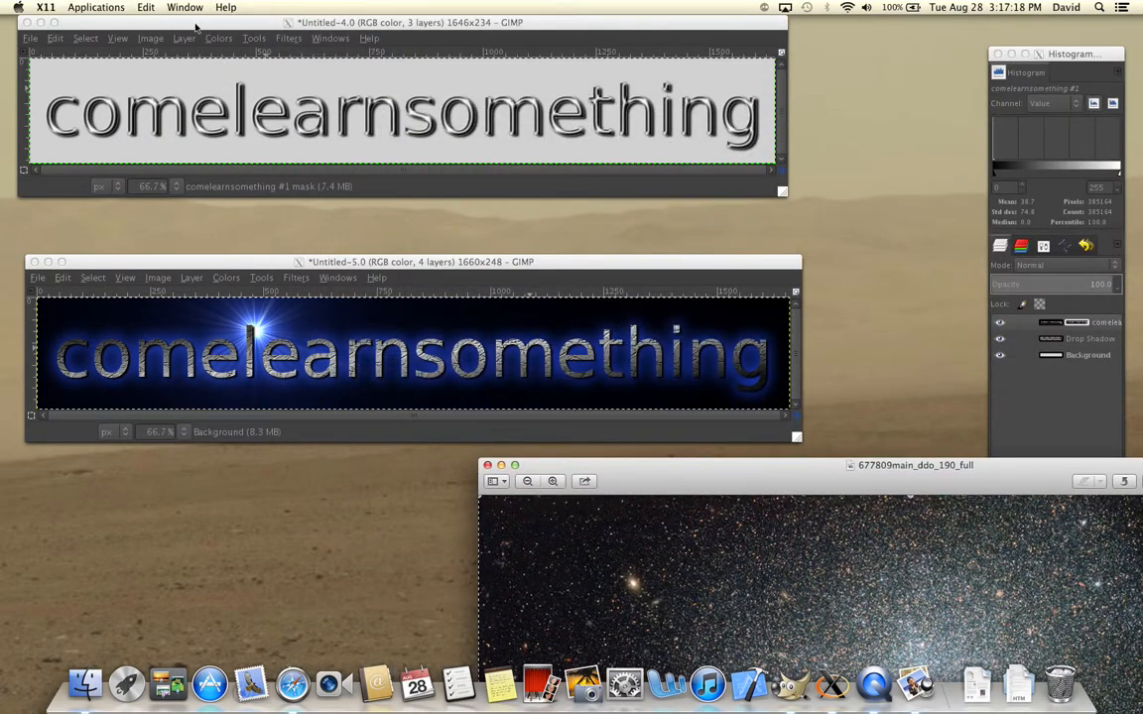
pyautogui.click(417, 262)
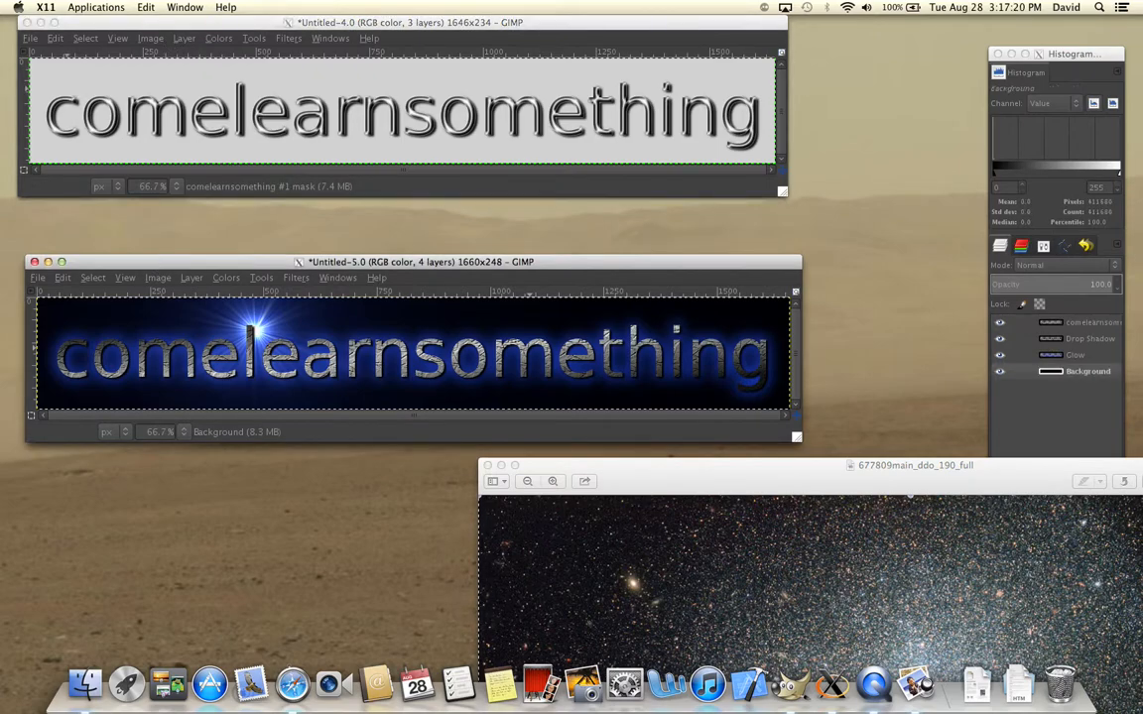
pyautogui.click(159, 22)
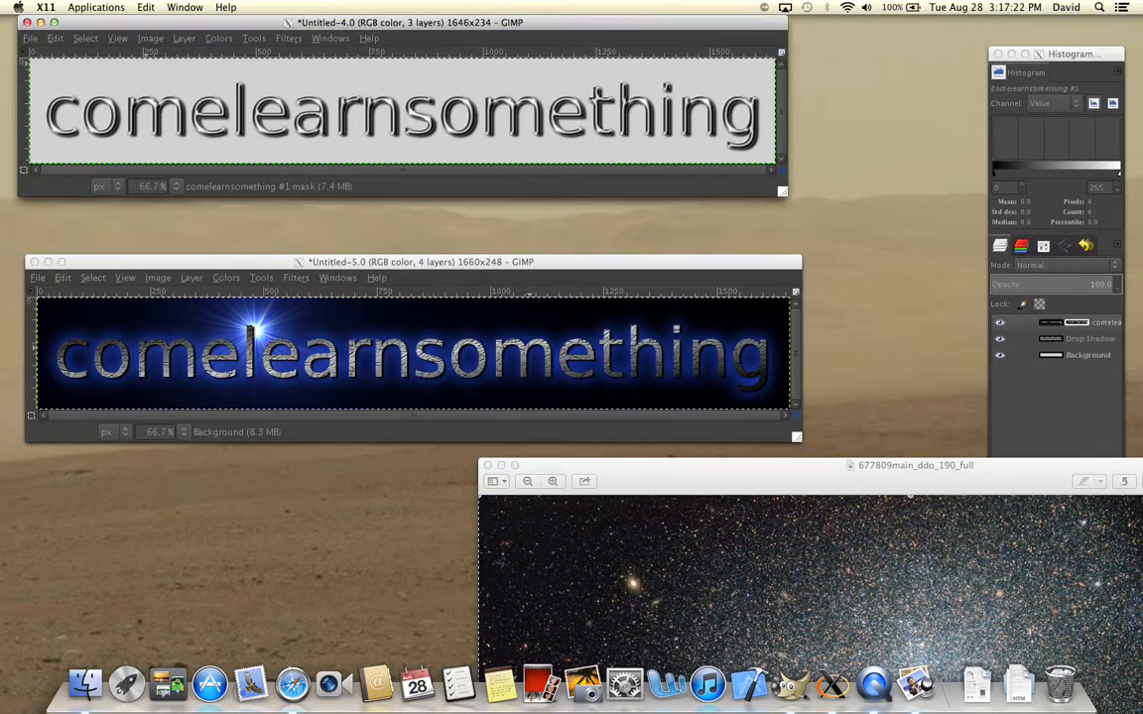
pyautogui.click(55, 38)
pyautogui.moveTo(99, 192)
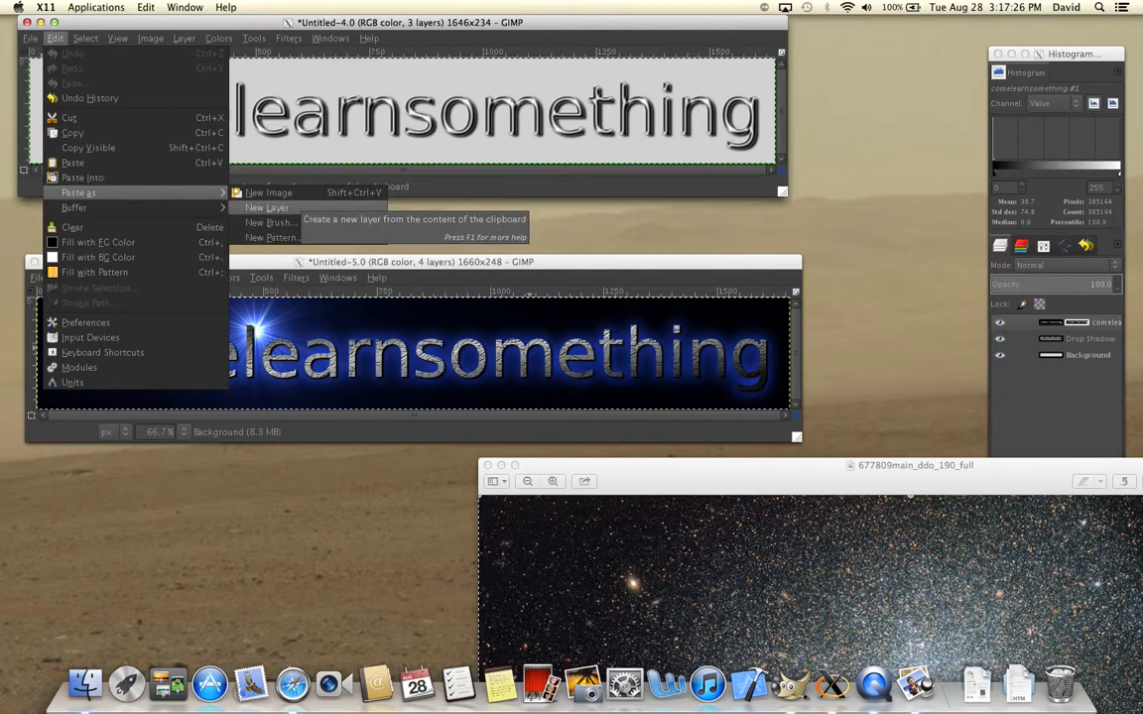
pyautogui.click(267, 207)
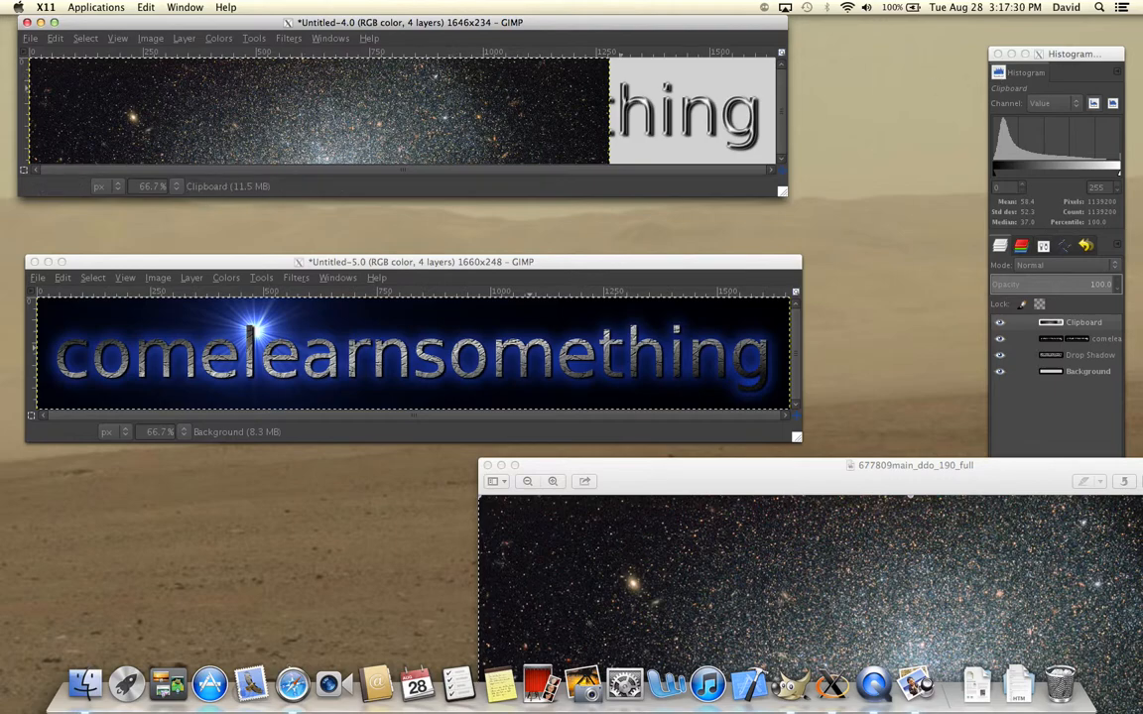
# Step: Move the layers dock beside the logos and reorder the Clipboard layer between the Drop Shadow and Background layers
pyautogui.moveTo(1032, 54); pyautogui.dragTo(909, 24)
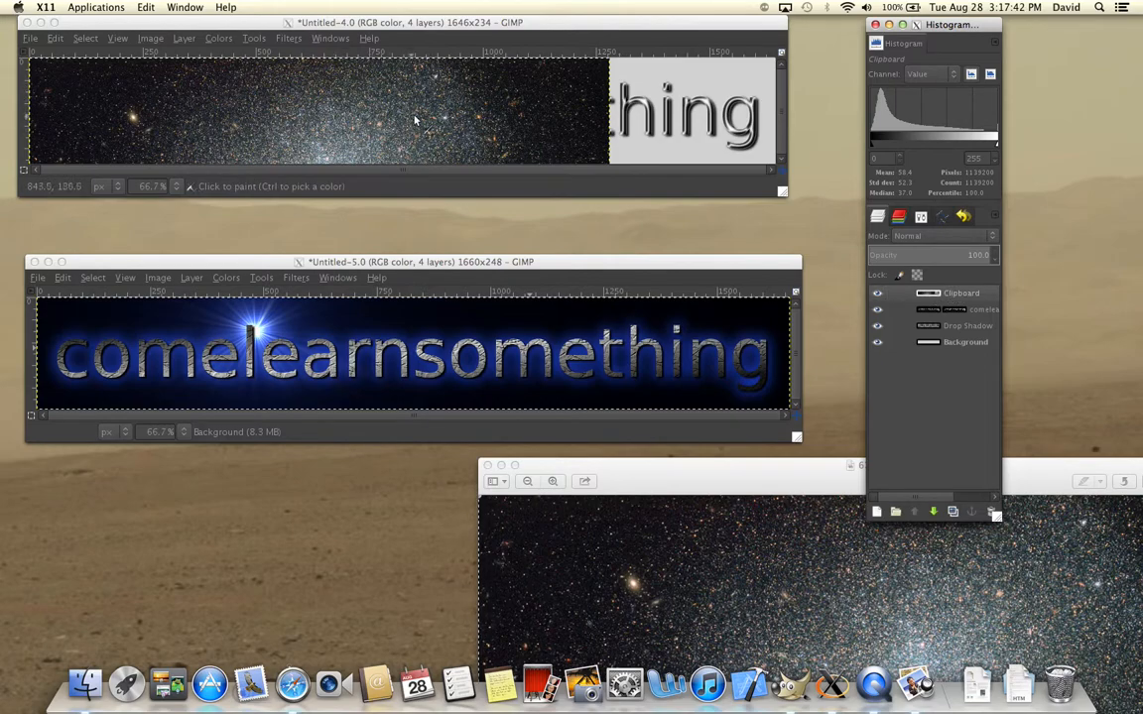
pyautogui.moveTo(896, 294); pyautogui.dragTo(955, 337)
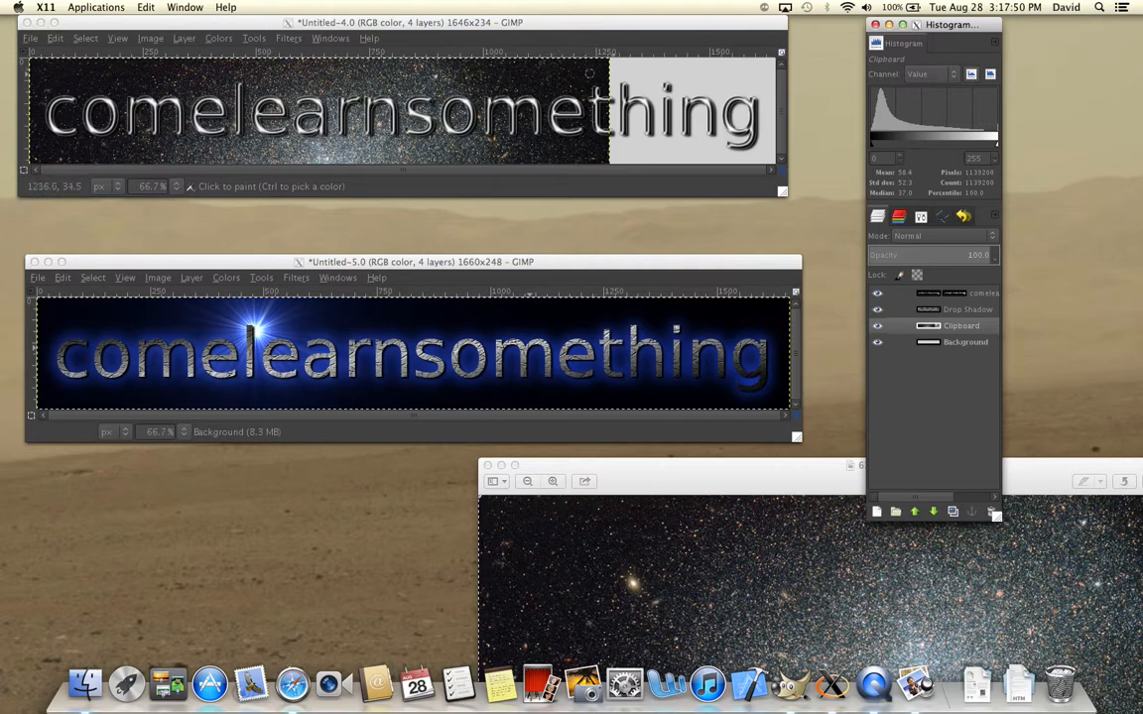
pyautogui.click(651, 30)
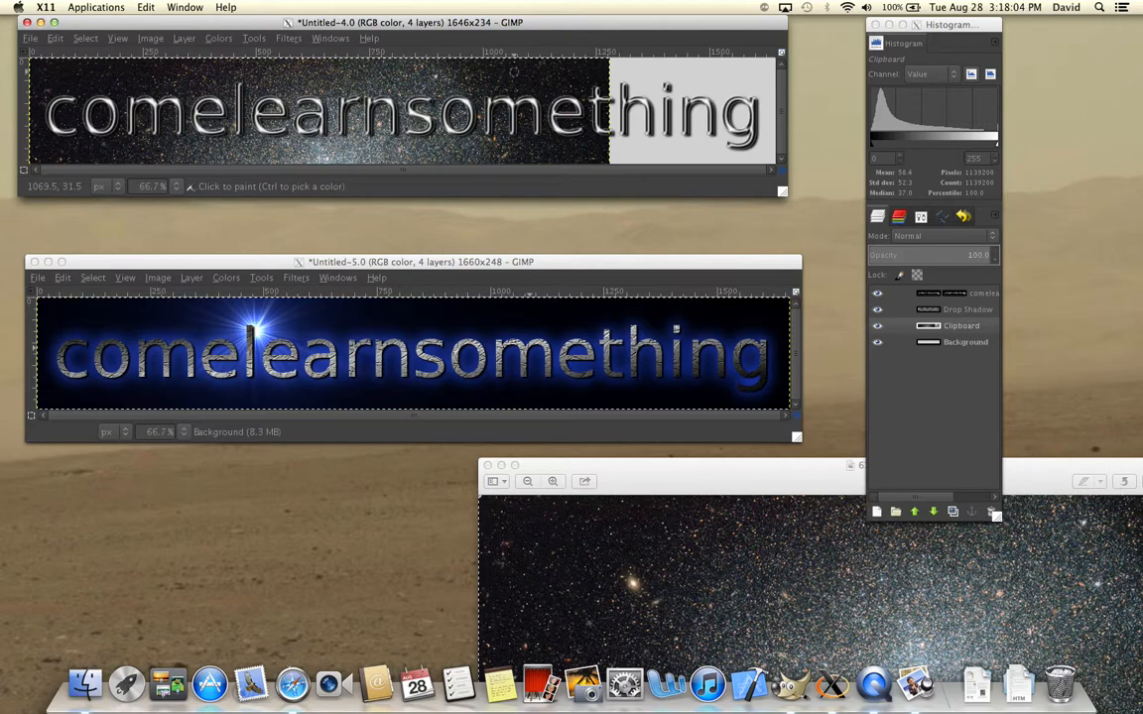
# Step: Switch to Preview and resize the galaxy image to 2000 by 500 pixels with proportional scaling turned off
pyautogui.moveTo(724, 477); pyautogui.dragTo(492, 13)
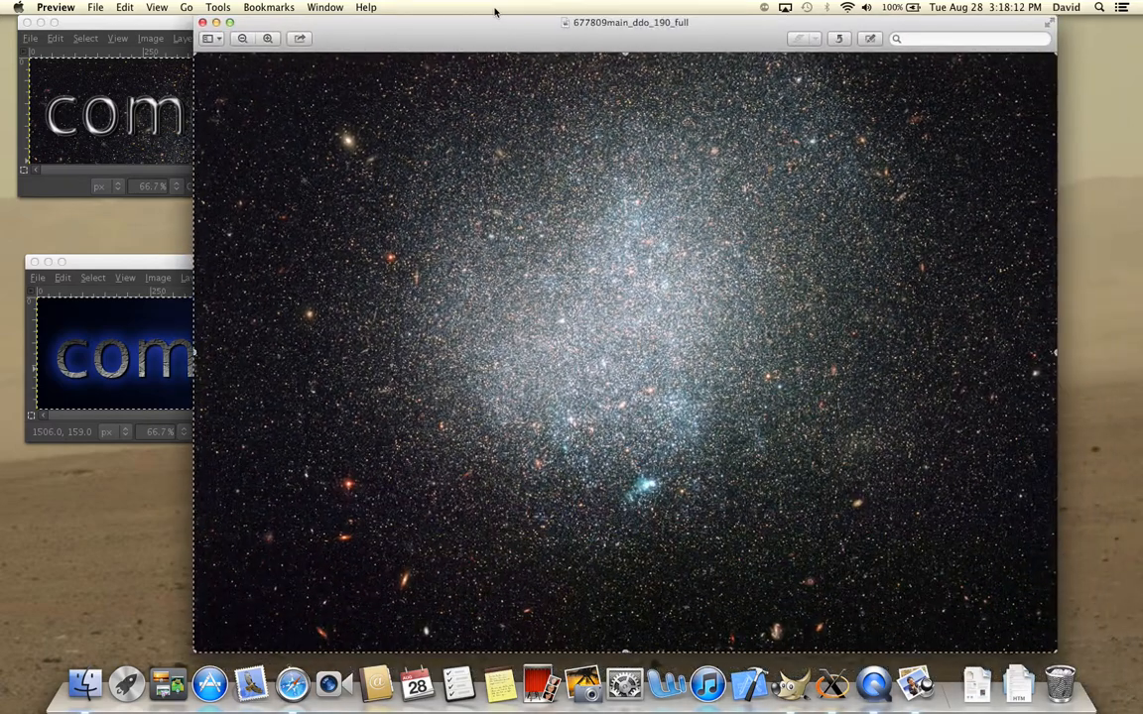
pyautogui.click(218, 7)
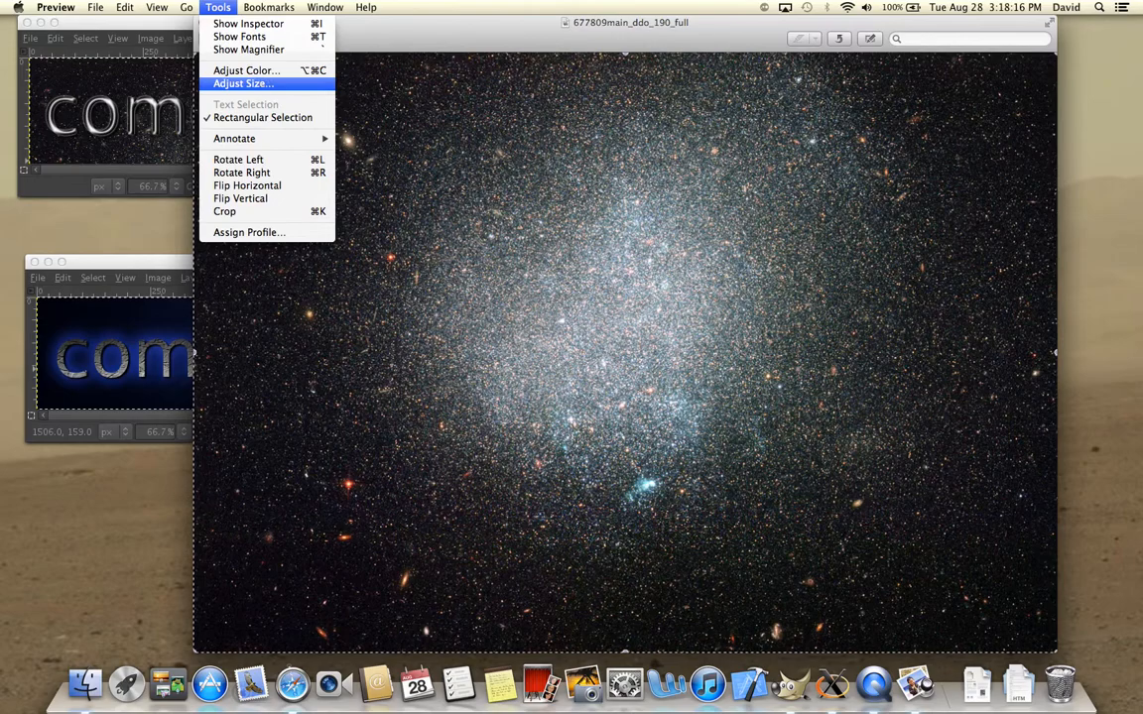
pyautogui.click(261, 85)
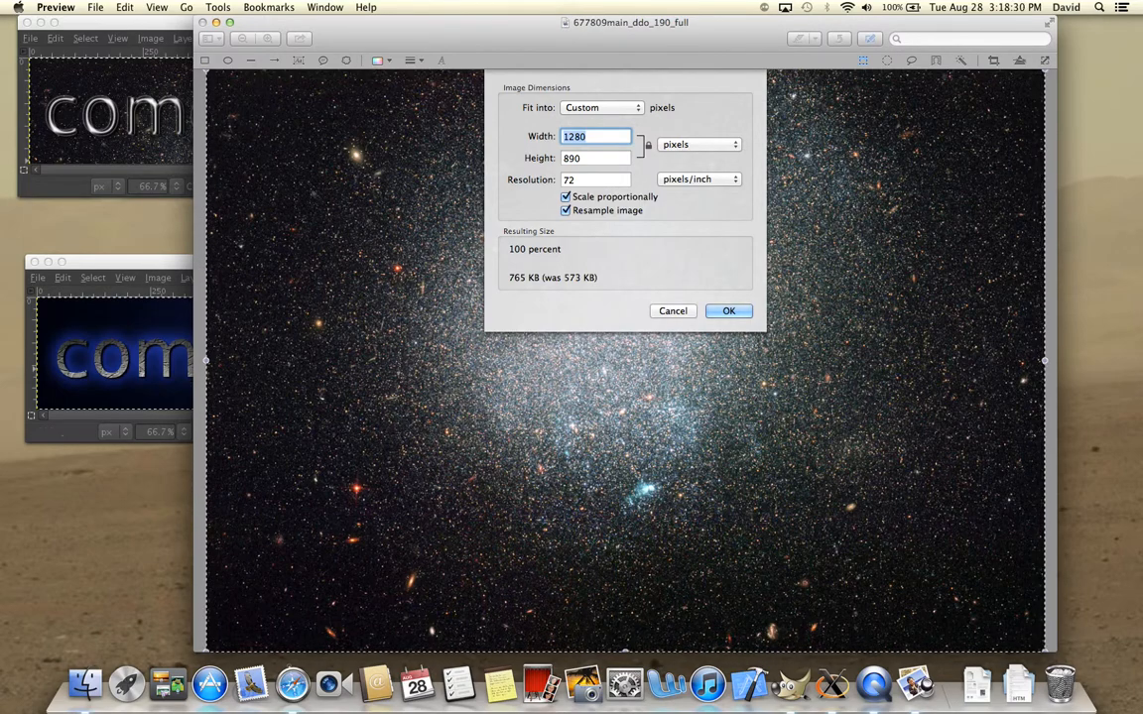
pyautogui.click(218, 7)
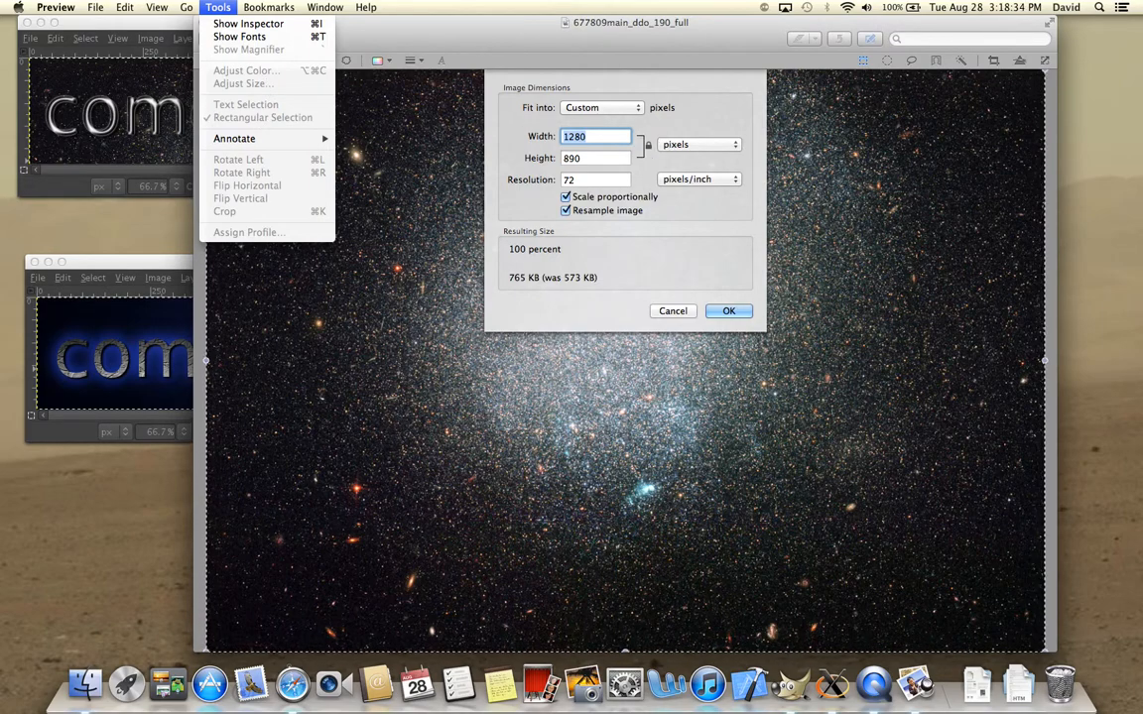
pyautogui.click(650, 126)
pyautogui.click(566, 196)
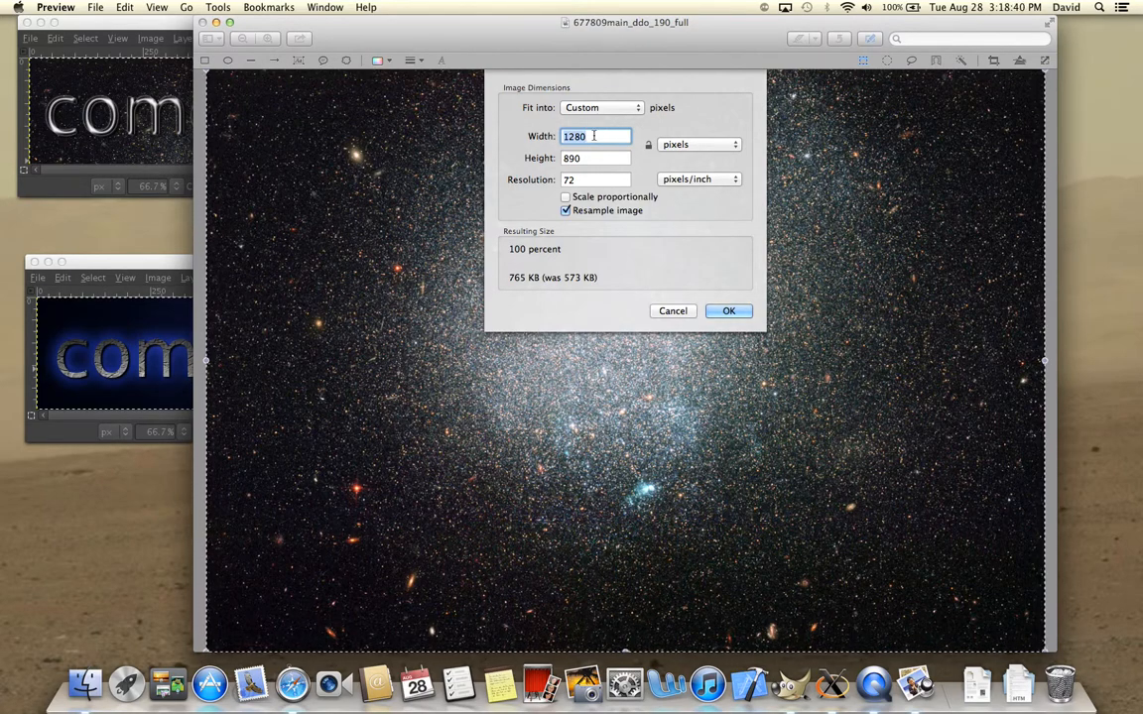
pyautogui.write('2000')
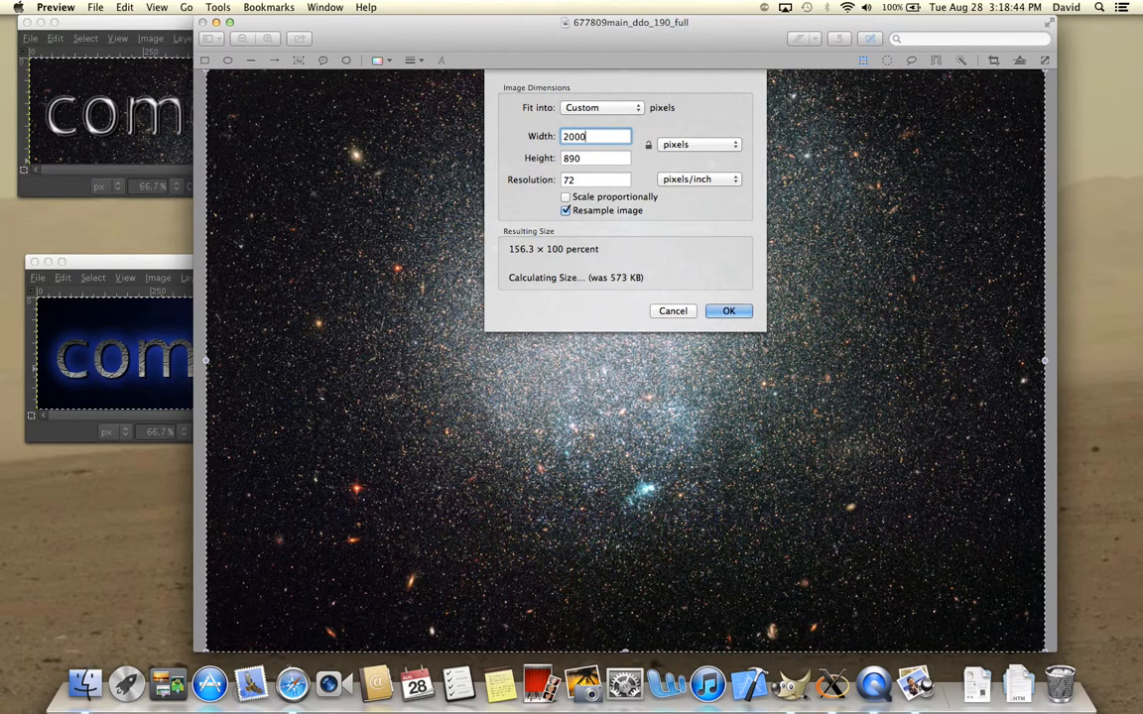
pyautogui.press('Tab')
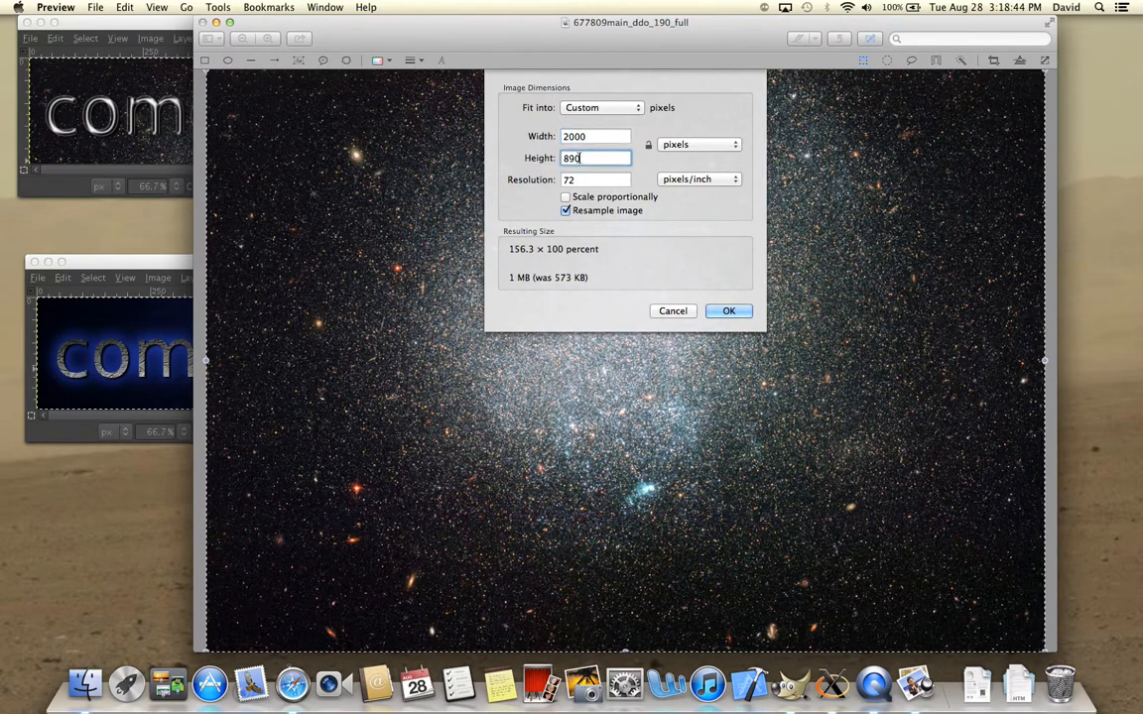
pyautogui.write('500')
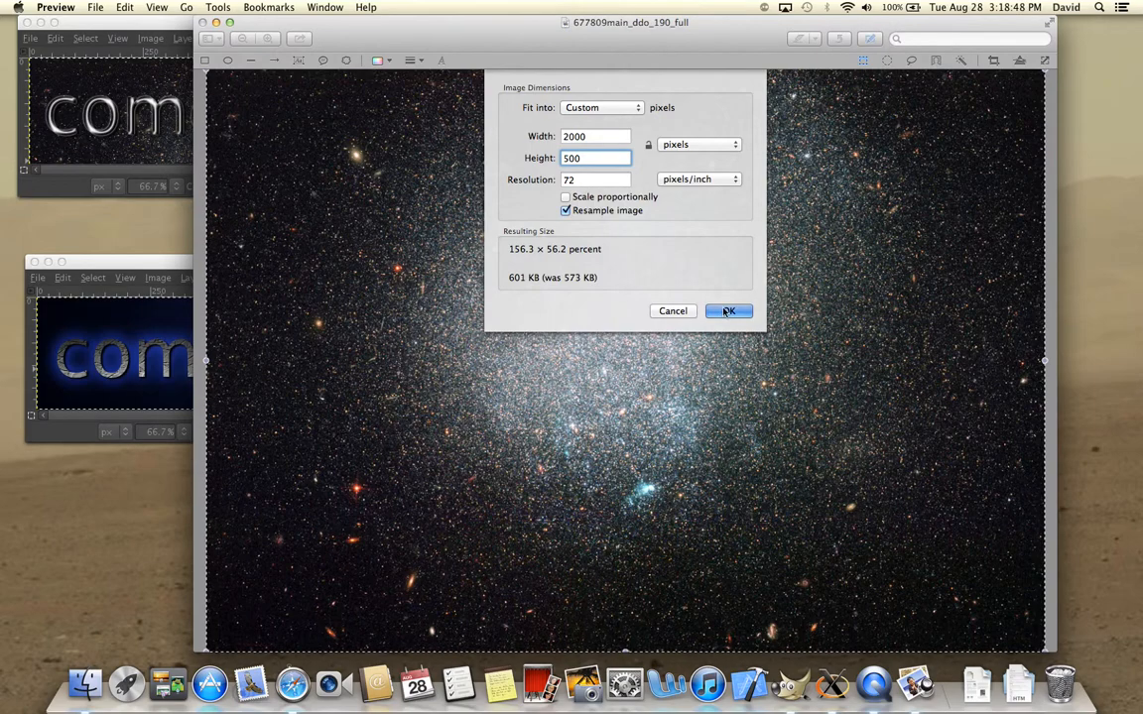
pyautogui.press('Return')
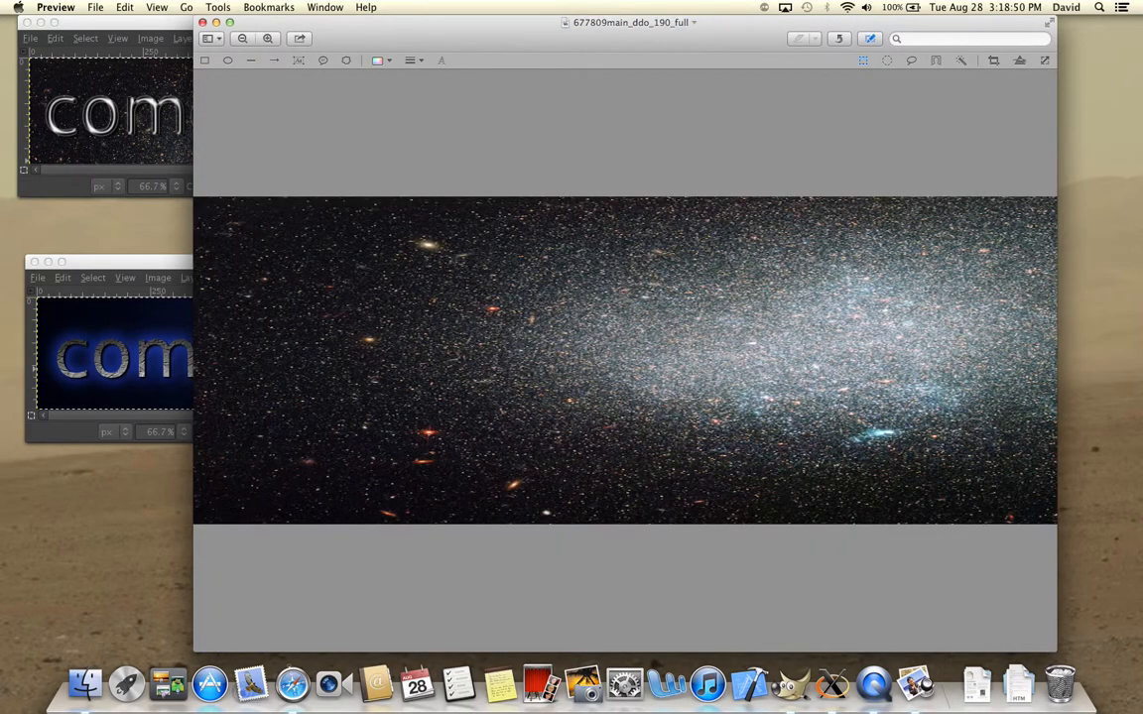
# Step: Select the entire resized galaxy image and copy it
pyautogui.click(124, 8)
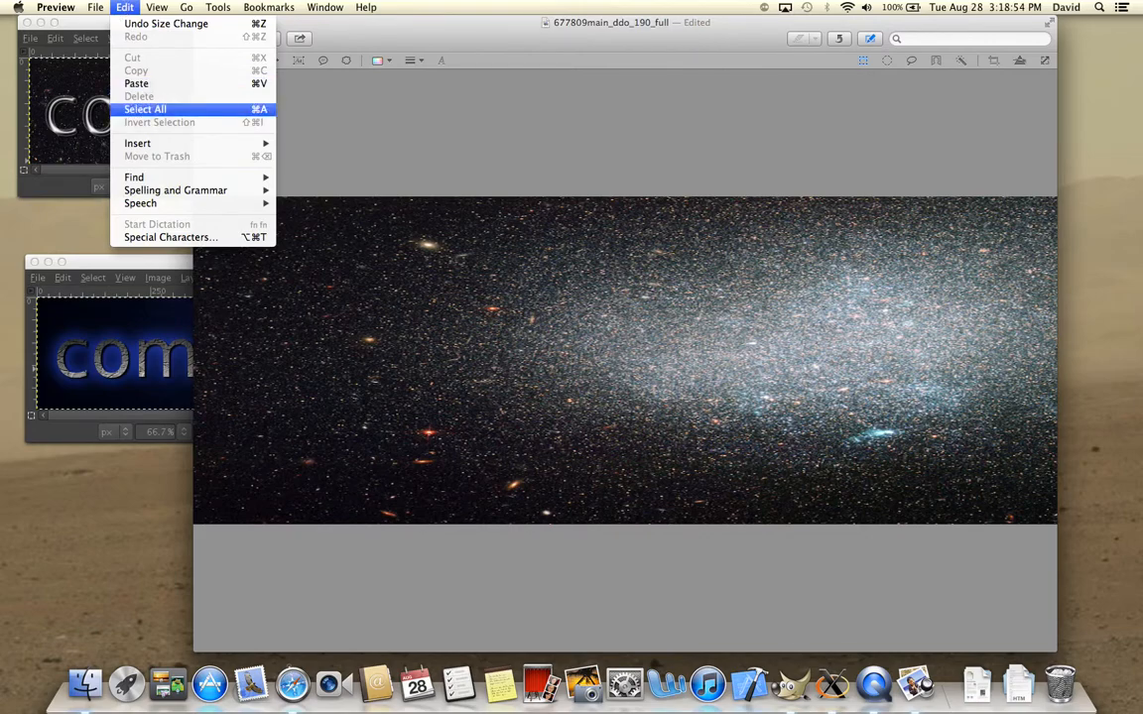
pyautogui.click(145, 109)
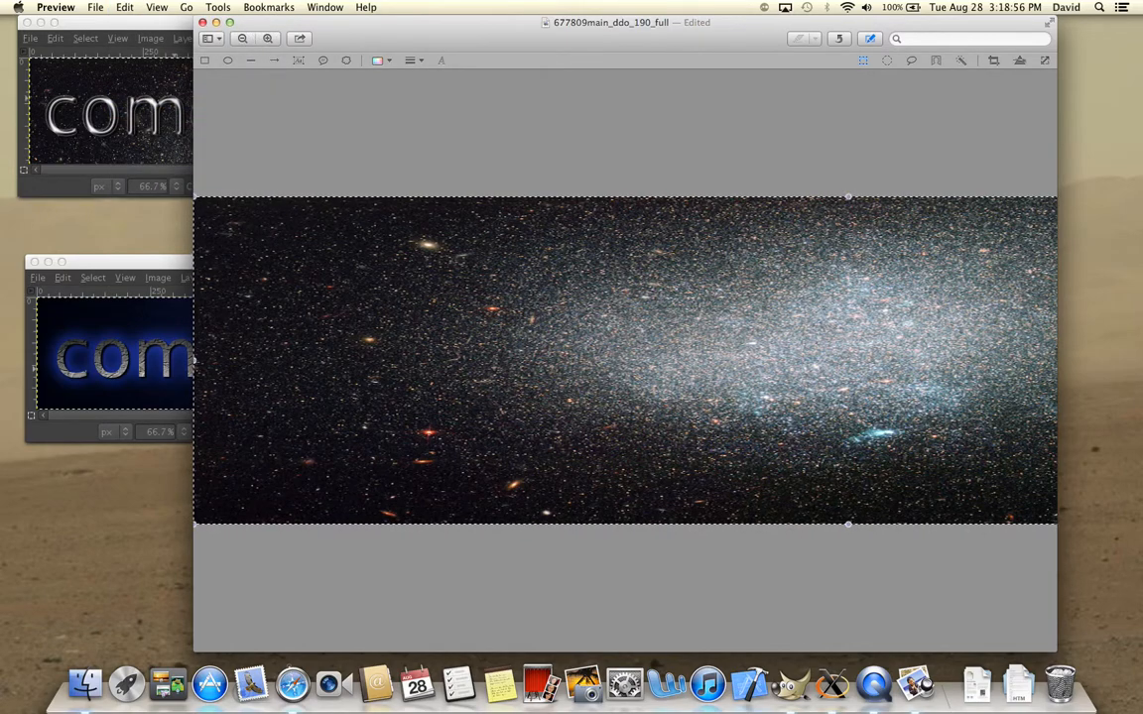
pyautogui.click(124, 7)
pyautogui.click(150, 70)
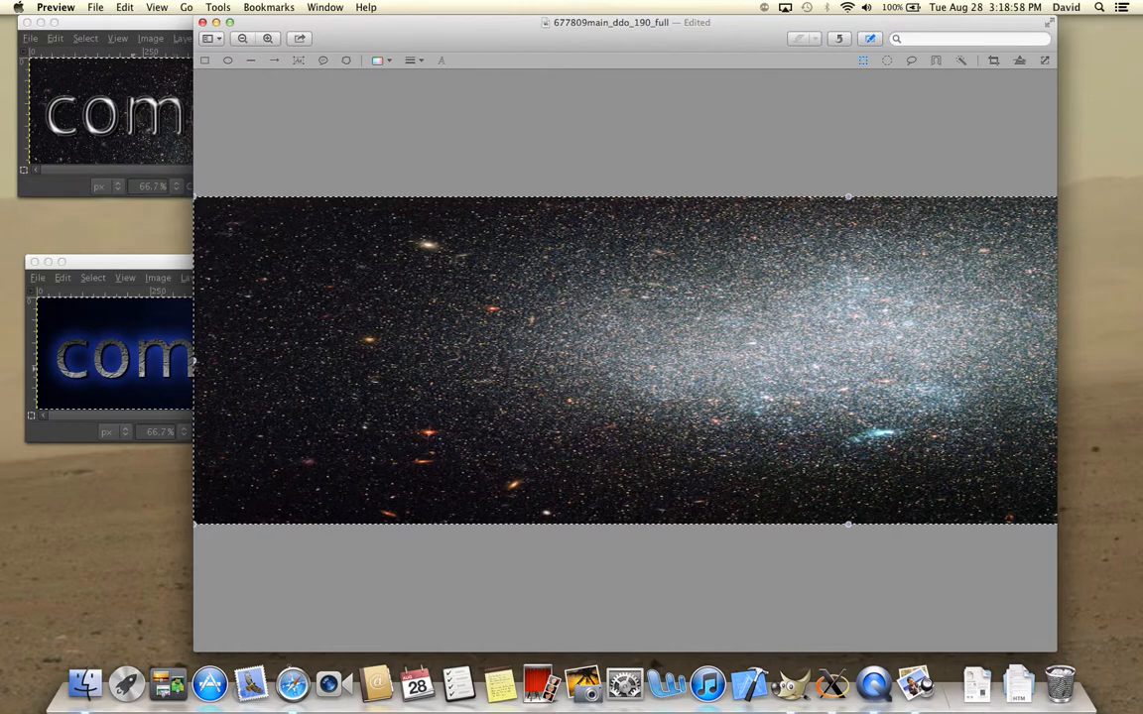
# Step: Move the galaxy image's window below the logos and delete the old Clipboard layer from the chrome logo in GIMP
pyautogui.click(118, 27)
pyautogui.click(54, 38)
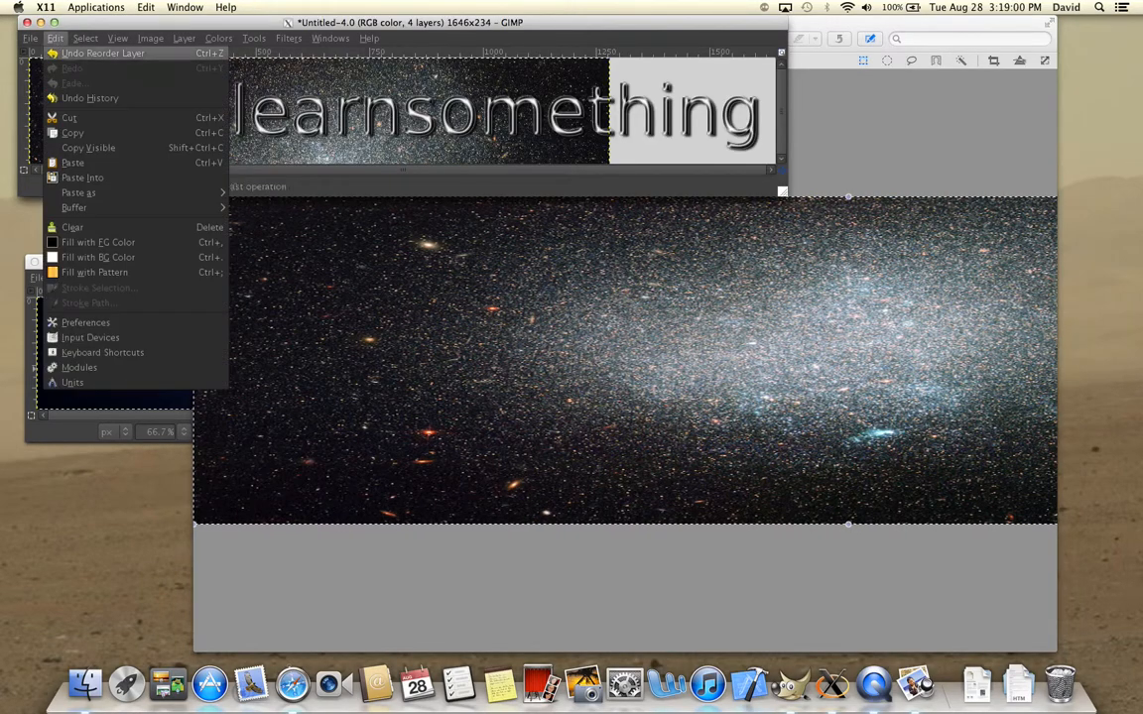
pyautogui.moveTo(109, 193)
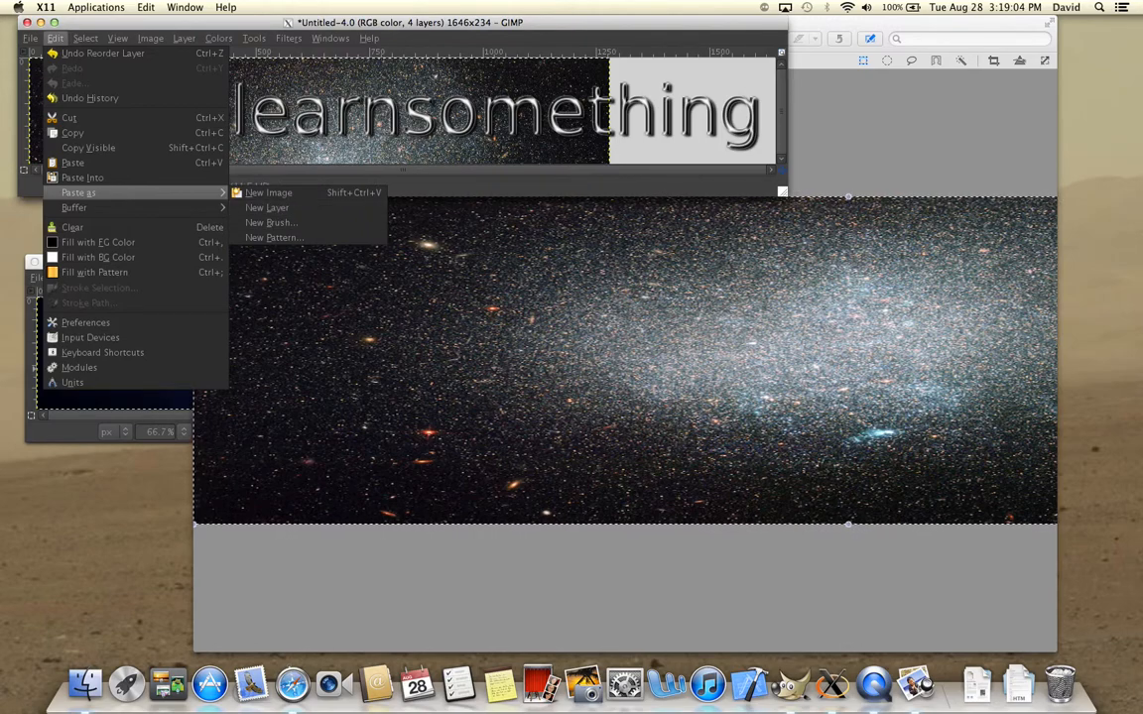
pyautogui.moveTo(873, 23); pyautogui.dragTo(874, 599)
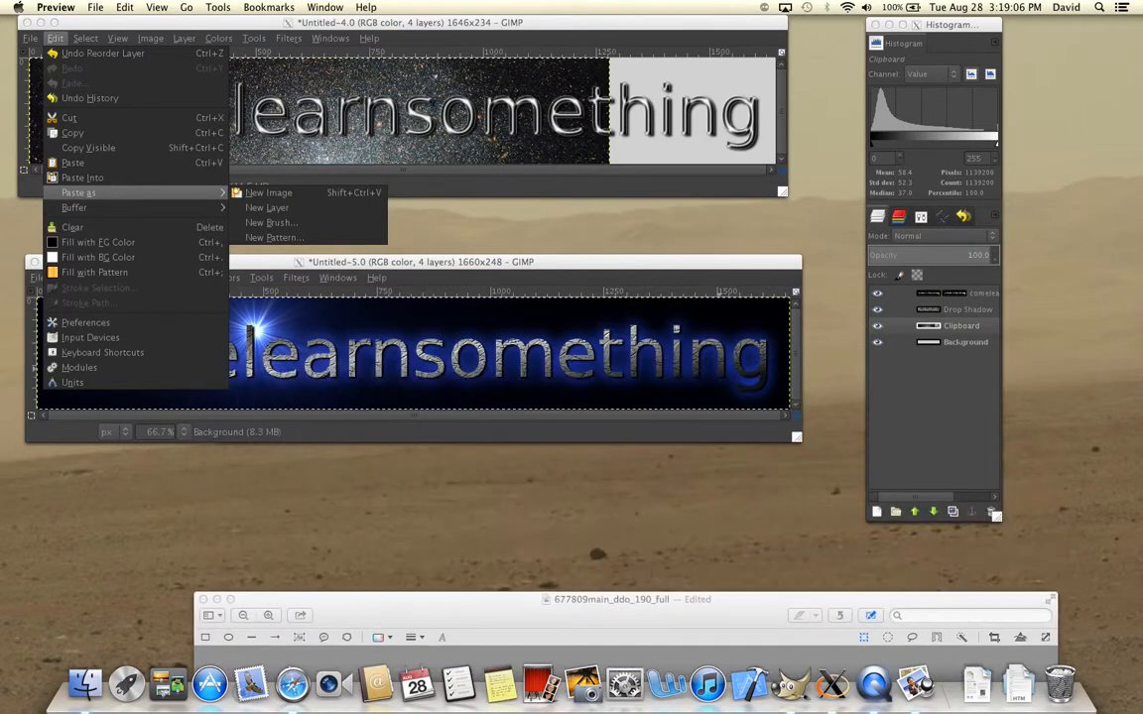
pyautogui.click(961, 327)
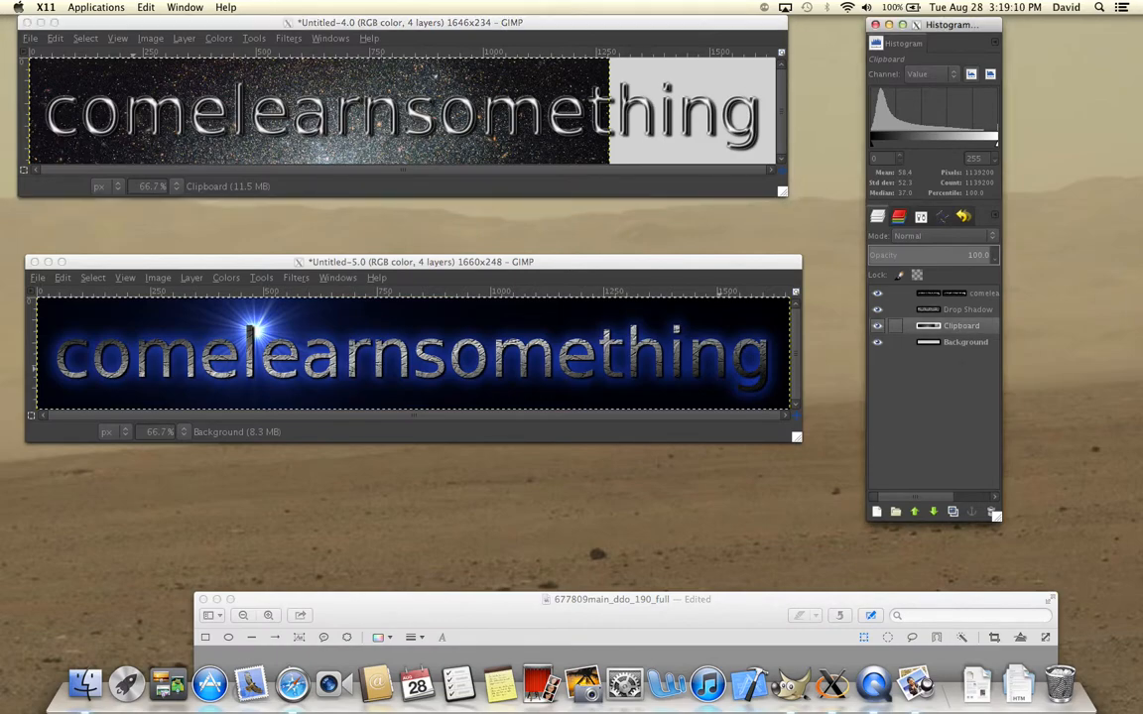
pyautogui.rightClick(950, 330)
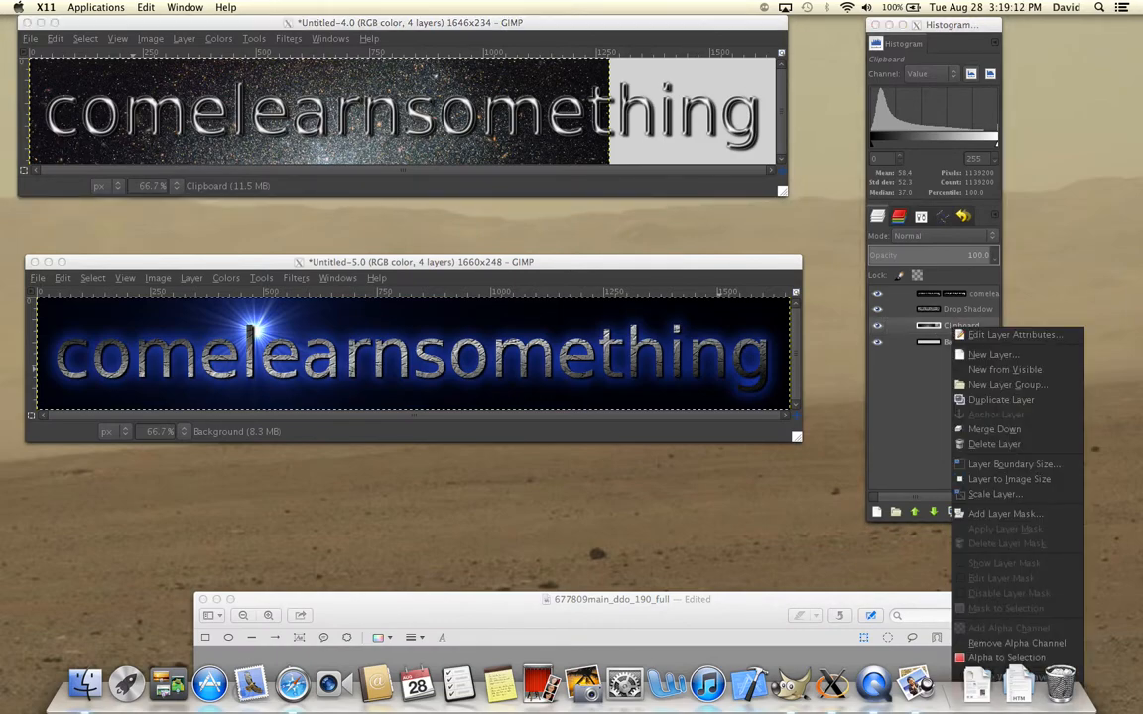
pyautogui.click(993, 429)
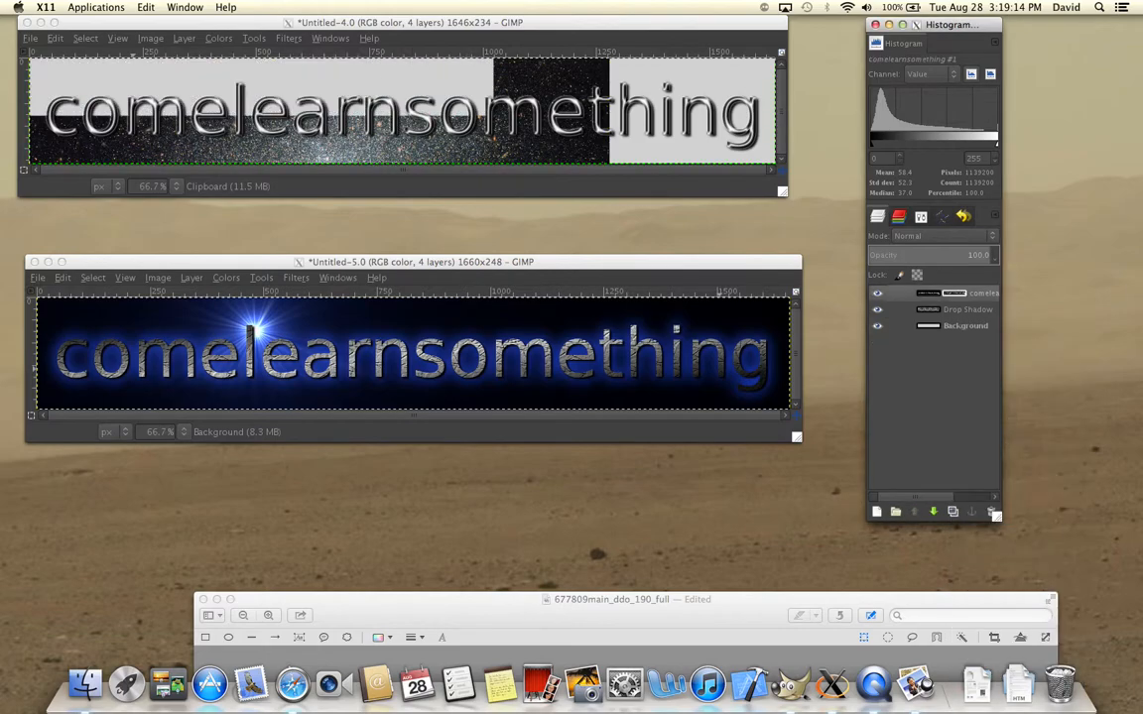
# Step: Paste the resized galaxy image into the chrome logo as a new layer and place it between the Drop Shadow and Background layers
pyautogui.click(34, 38)
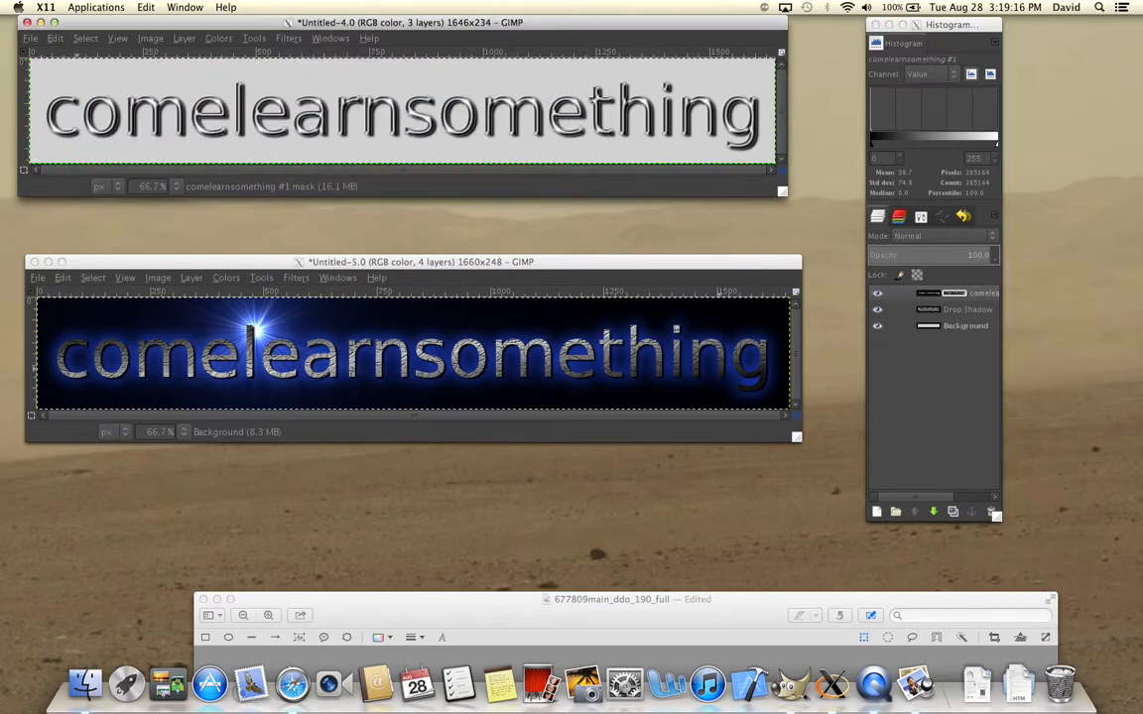
pyautogui.click(56, 39)
pyautogui.moveTo(105, 192)
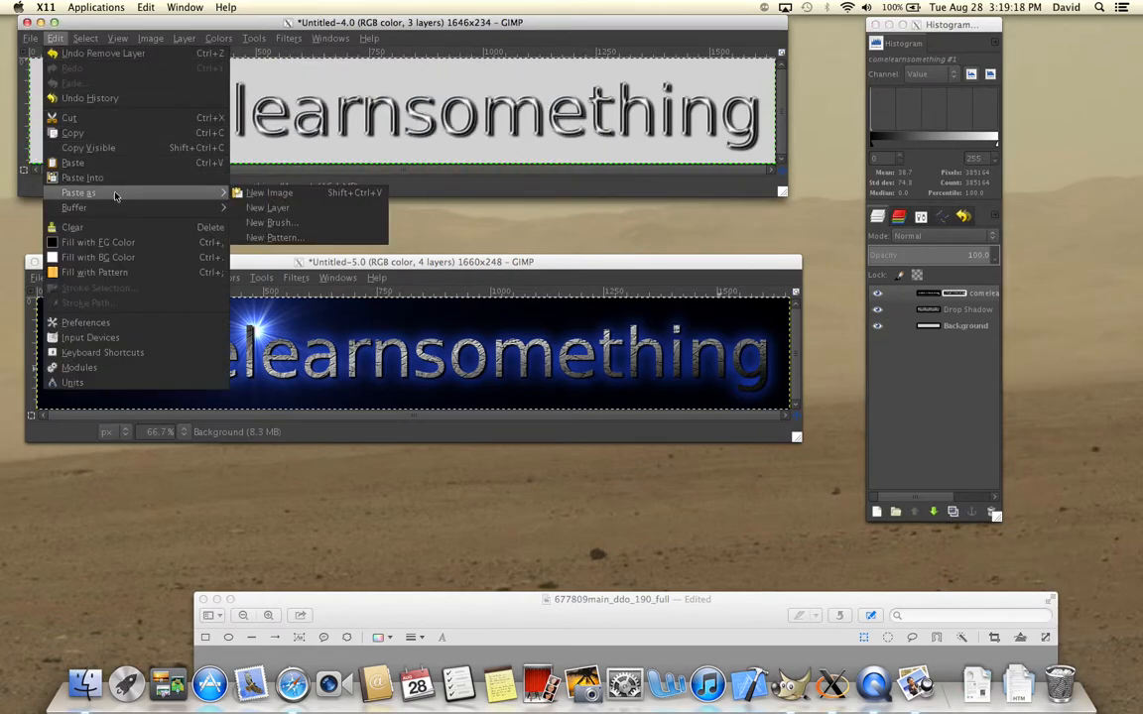
pyautogui.click(268, 209)
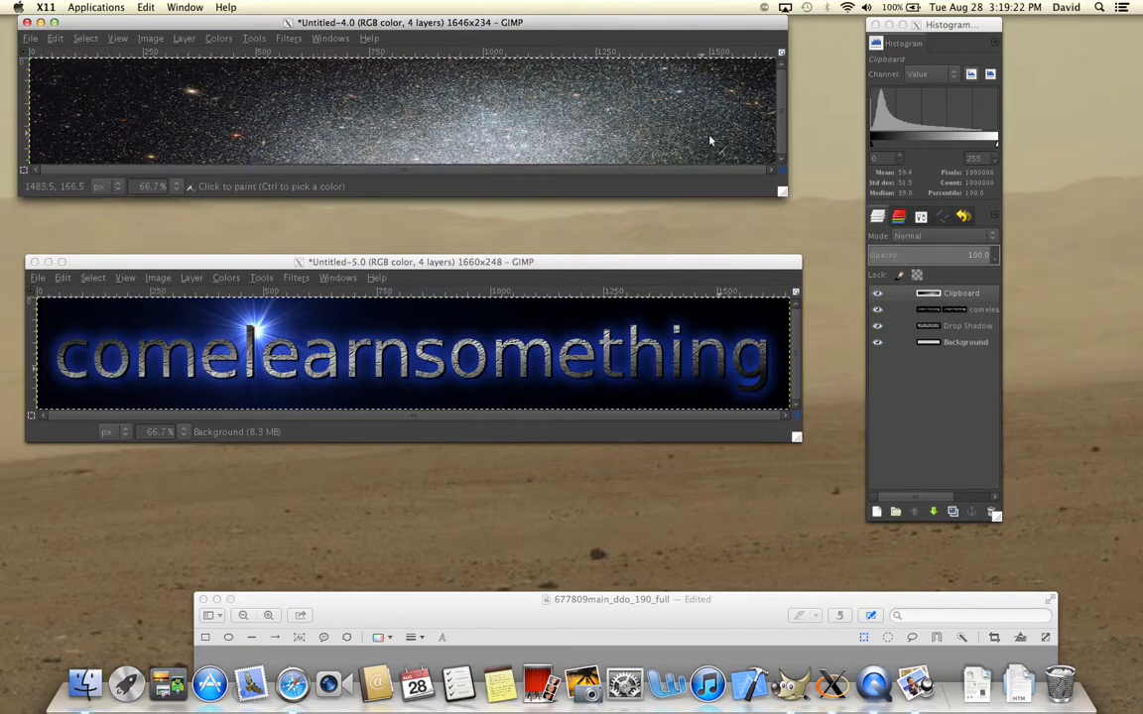
pyautogui.click(877, 294)
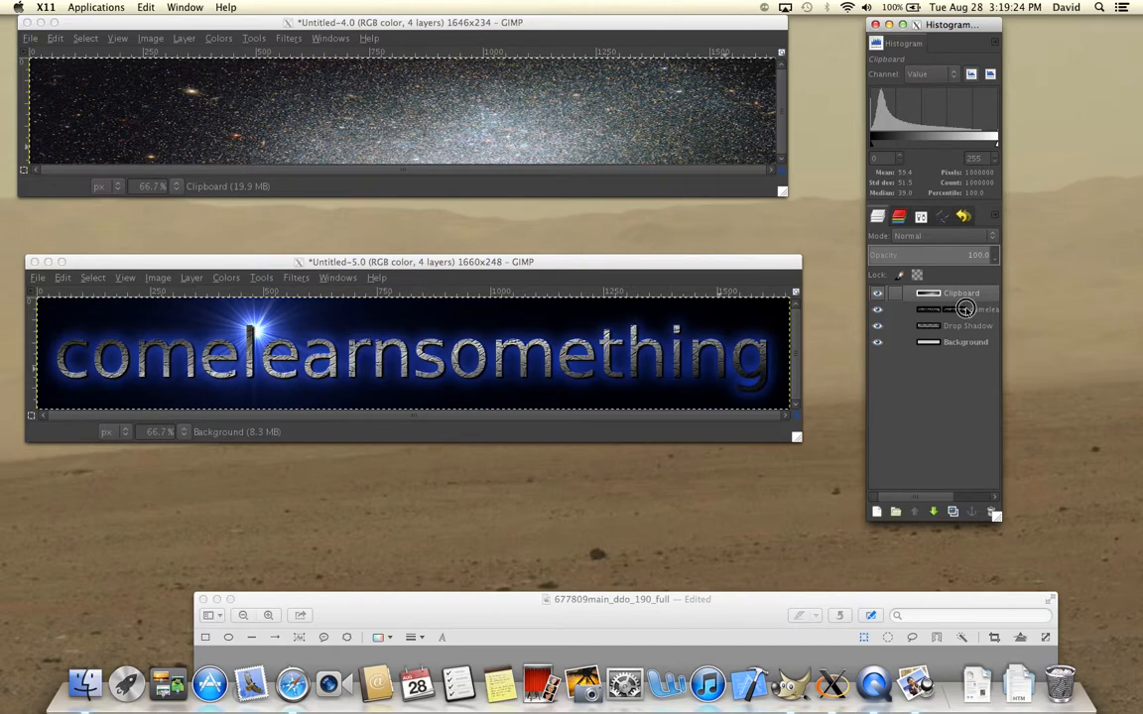
pyautogui.moveTo(953, 294); pyautogui.dragTo(960, 338)
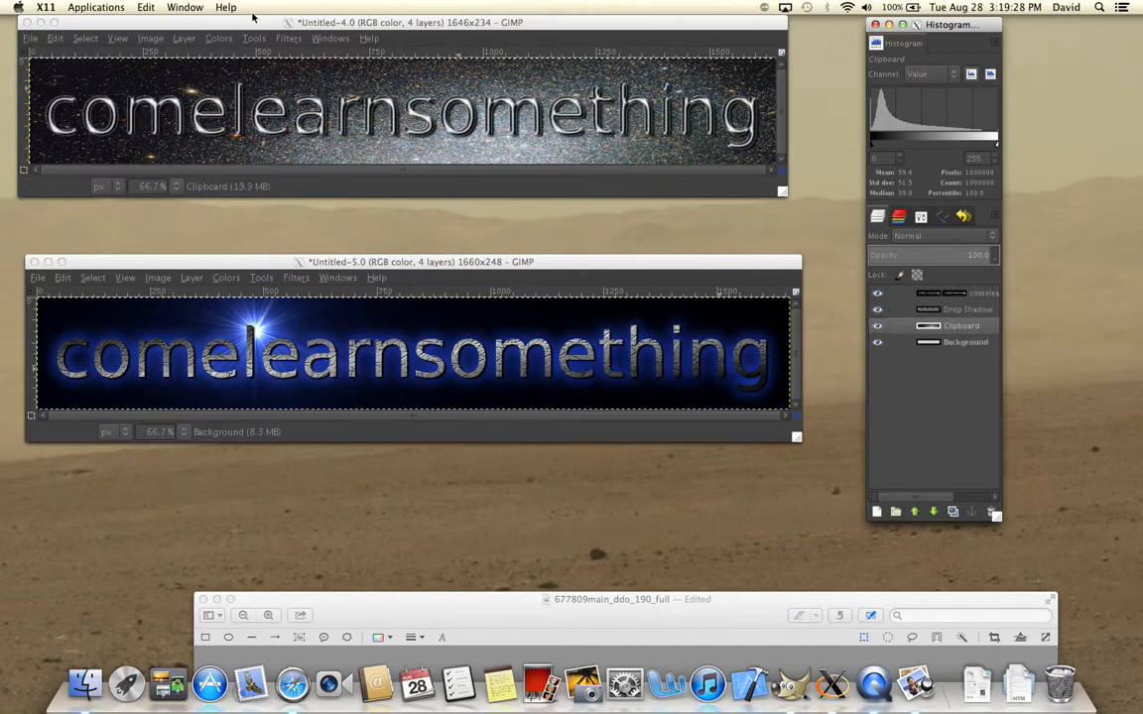
pyautogui.moveTo(244, 20); pyautogui.dragTo(248, 32)
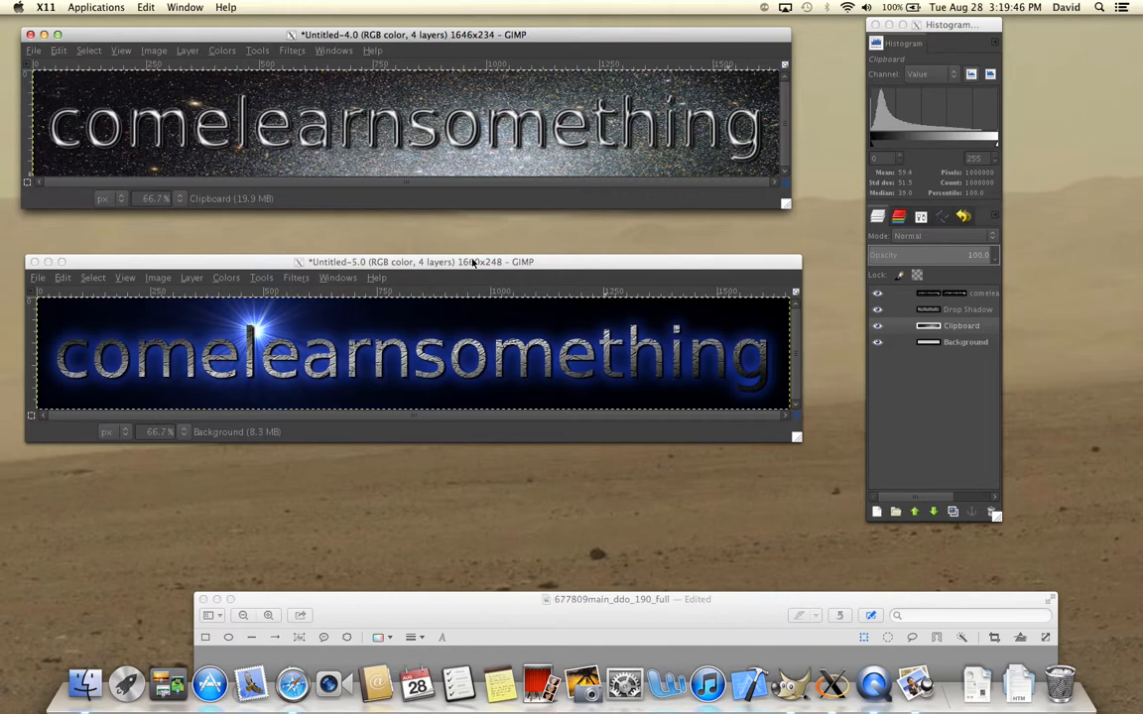
# Step: Paste the galaxy image into the Starscape logo as a new layer above Background, and shift the logo's window slightly up
pyautogui.click(425, 262)
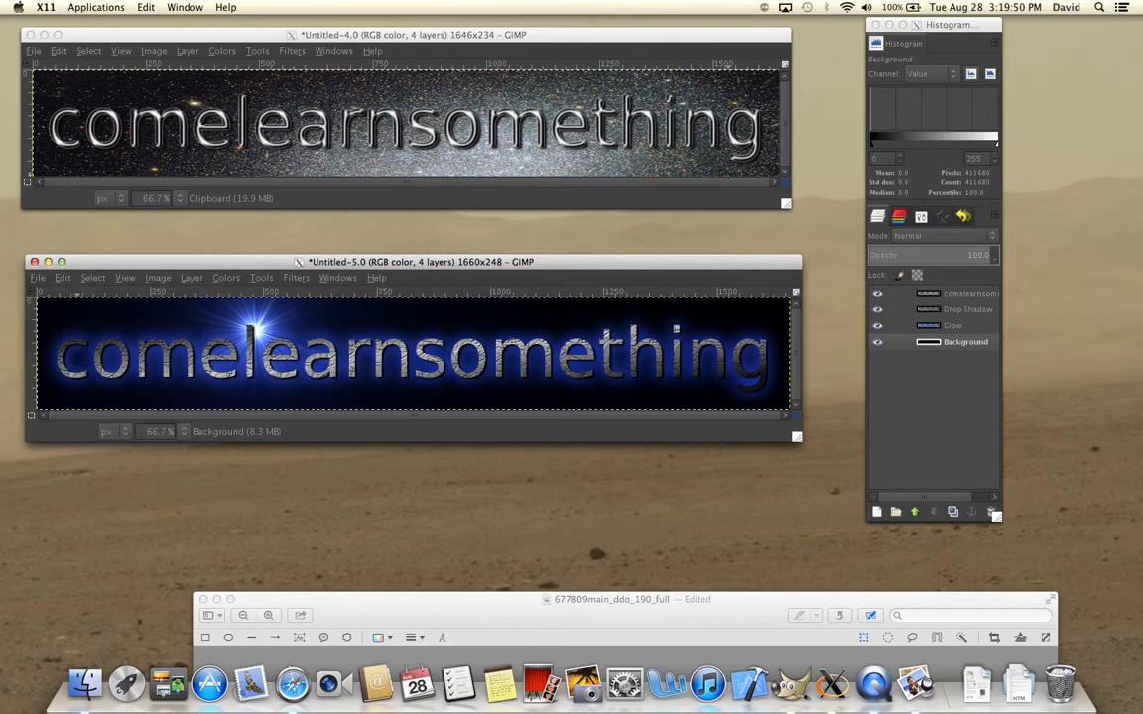
pyautogui.click(63, 278)
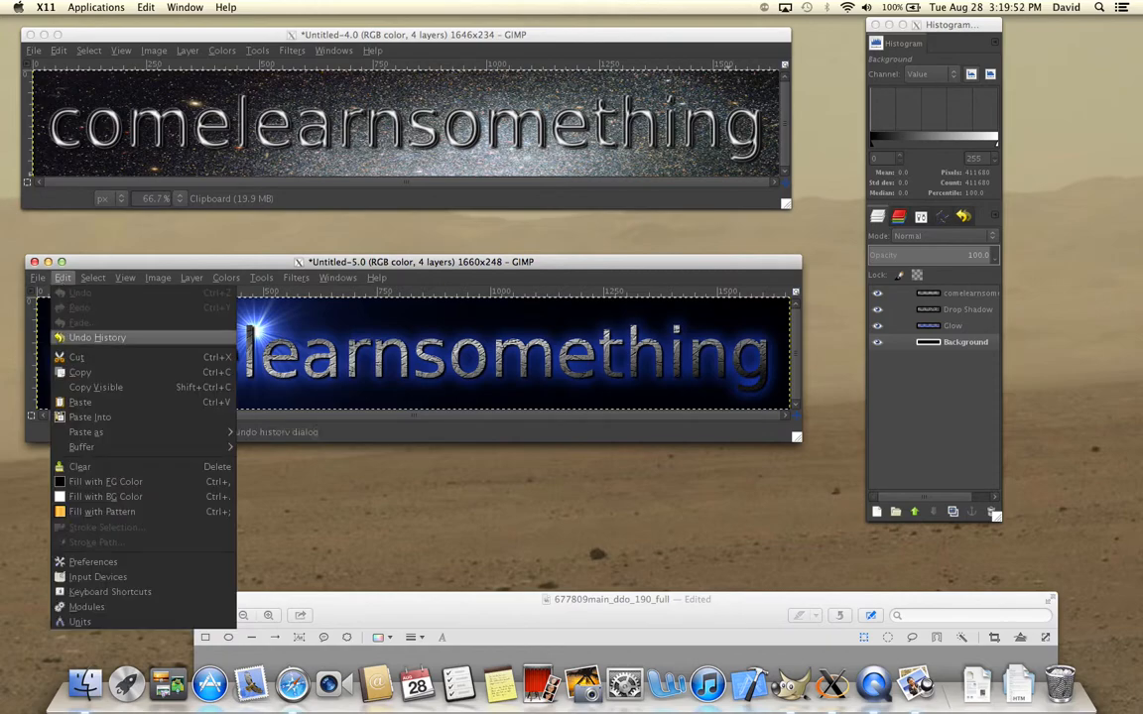
pyautogui.moveTo(129, 434)
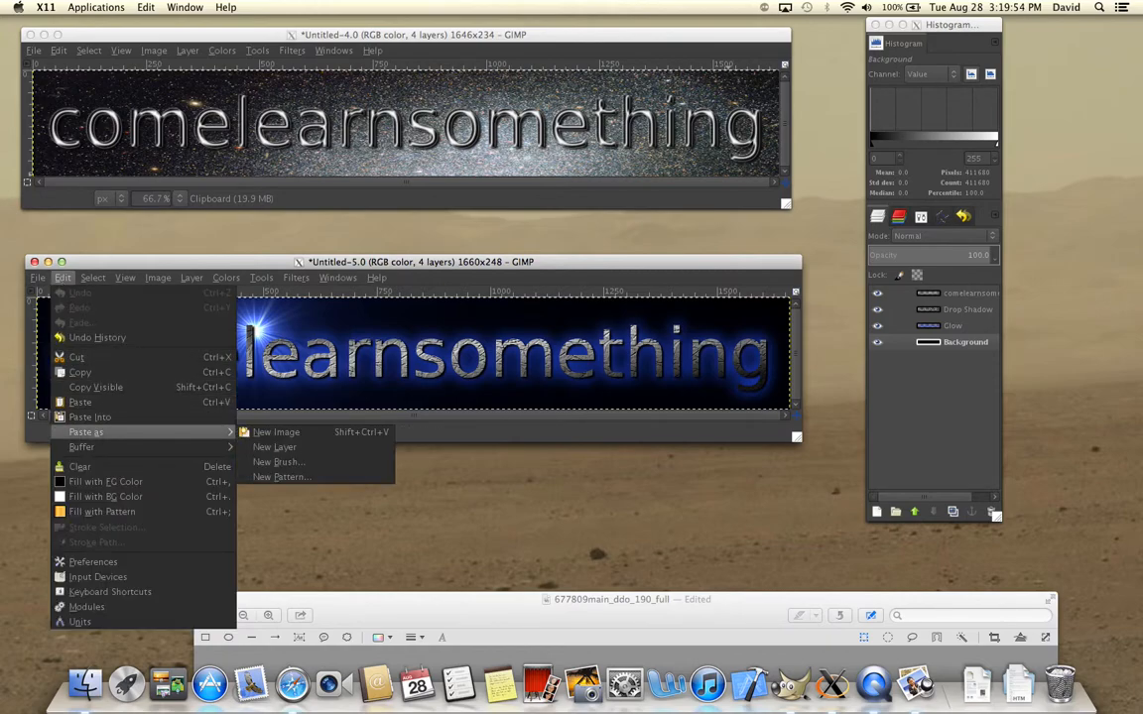
pyautogui.click(319, 448)
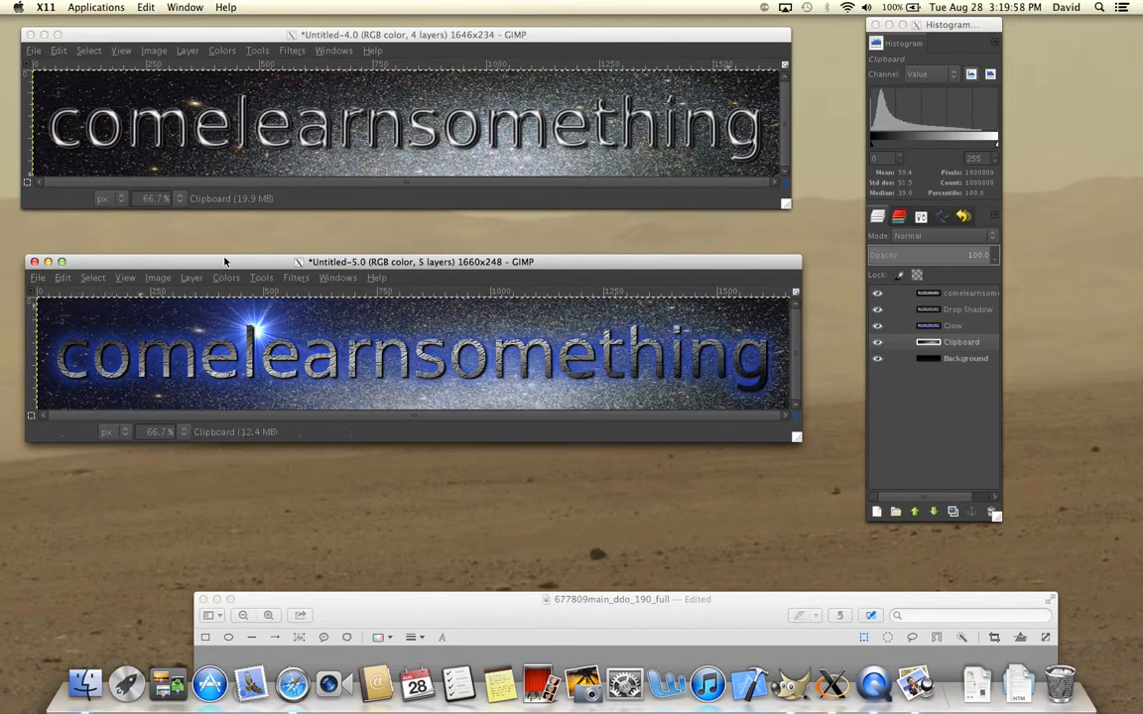
pyautogui.moveTo(149, 262); pyautogui.dragTo(156, 232)
pyautogui.moveTo(240, 236)
pyautogui.mouseDown()
pyautogui.moveTo(224, 232)
pyautogui.moveTo(238, 257)
pyautogui.mouseUp()
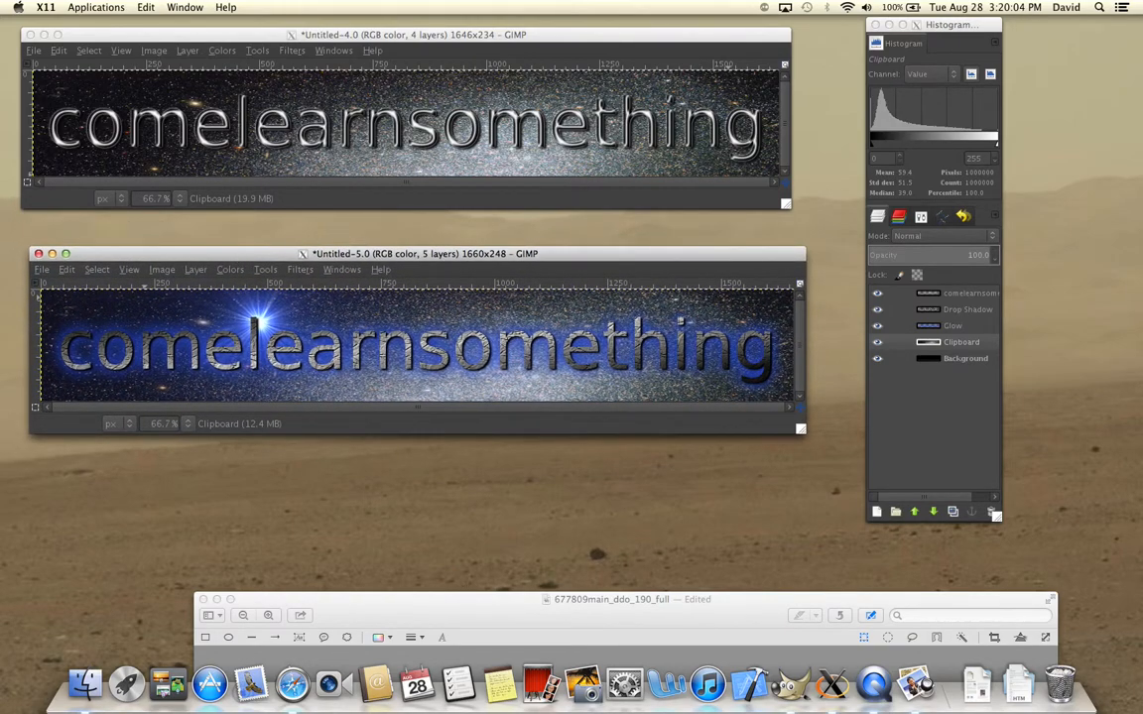
# Step: Export the Starscape logo to the Desktop as comelearnsomething.png with the default PNG options
pyautogui.click(37, 272)
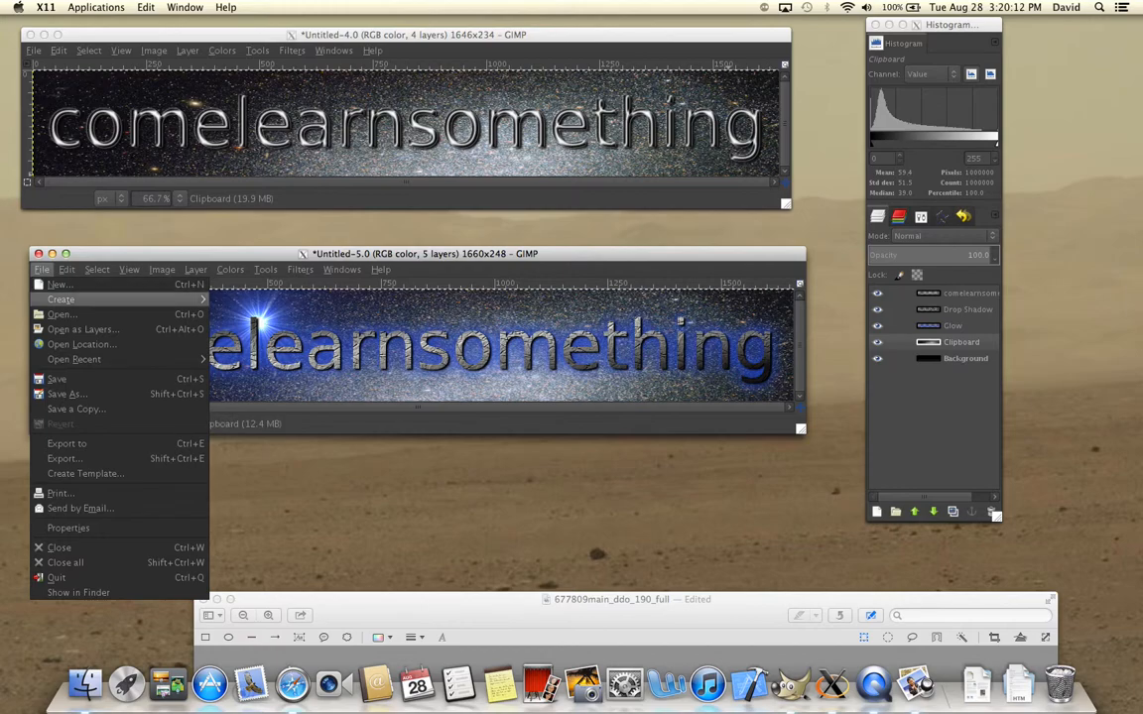
pyautogui.click(65, 459)
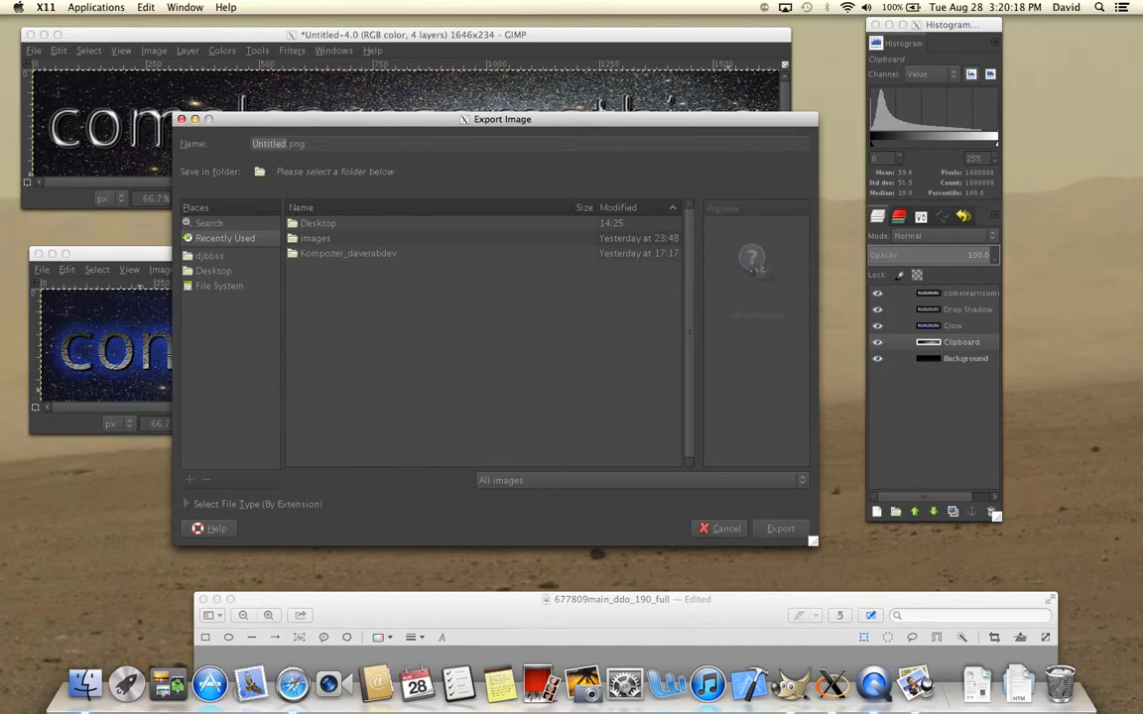
pyautogui.click(320, 224)
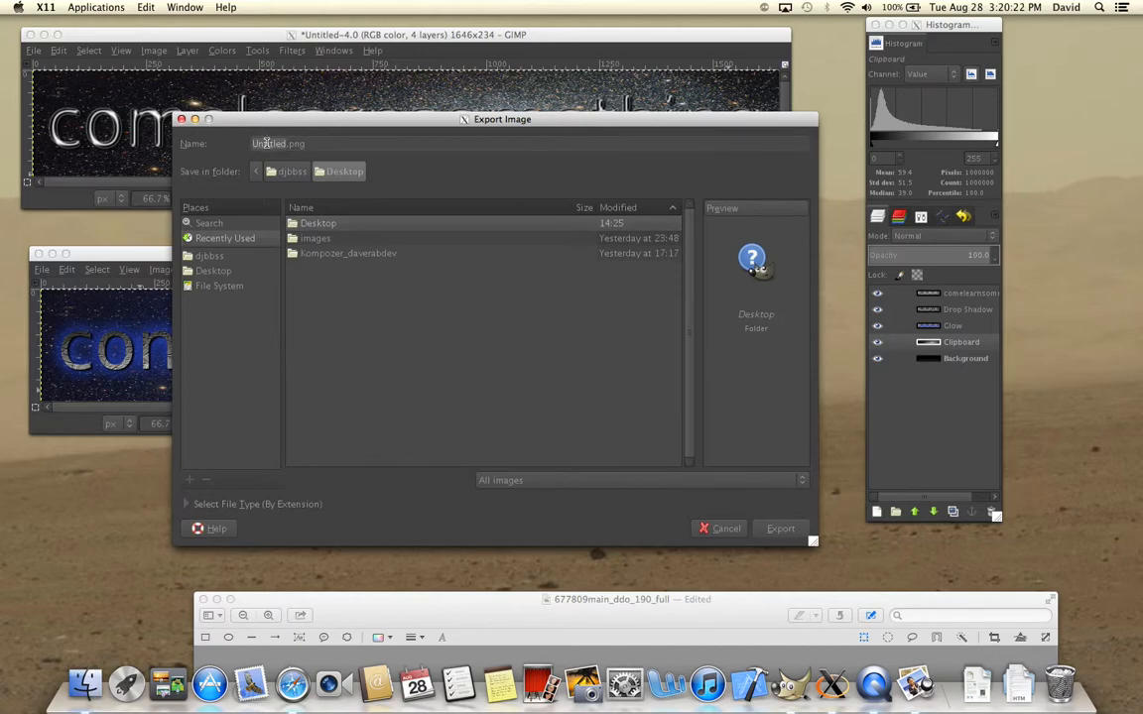
pyautogui.write('comelearnsomething')
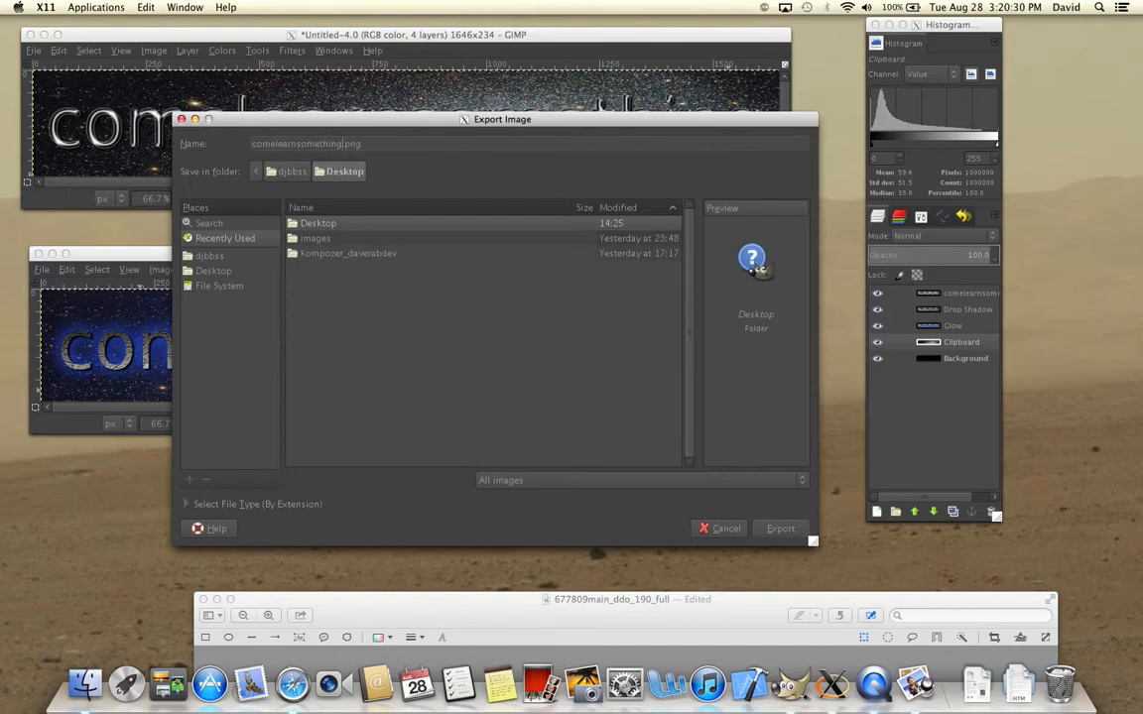
pyautogui.click(341, 173)
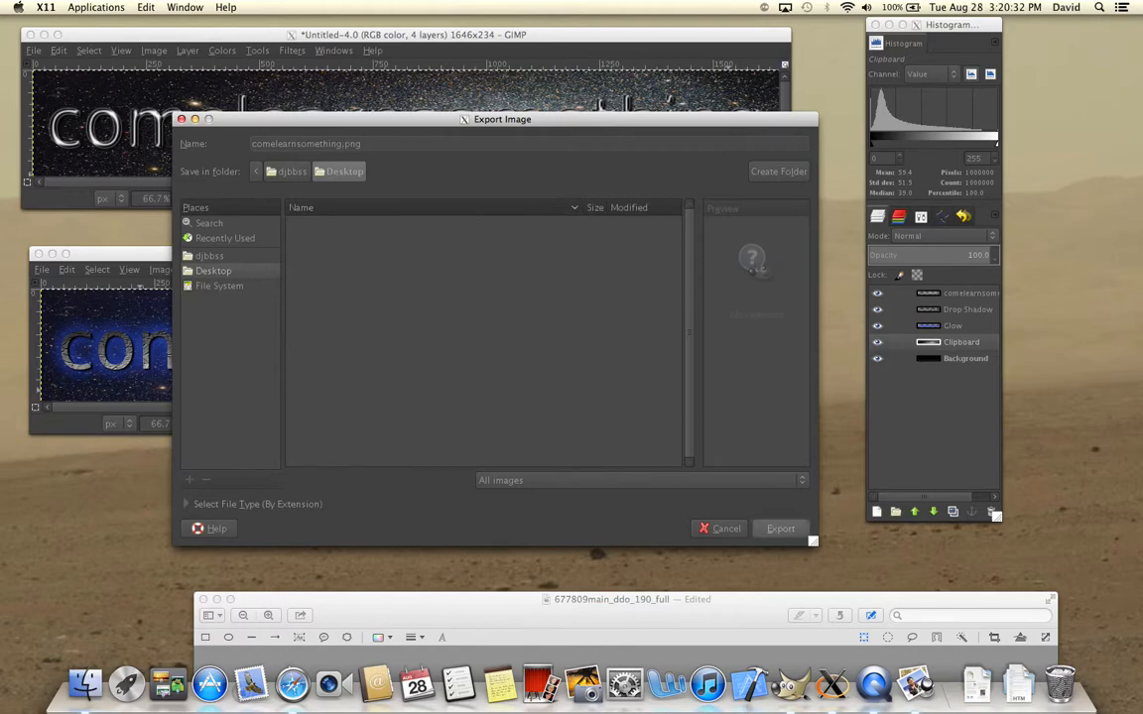
pyautogui.click(780, 528)
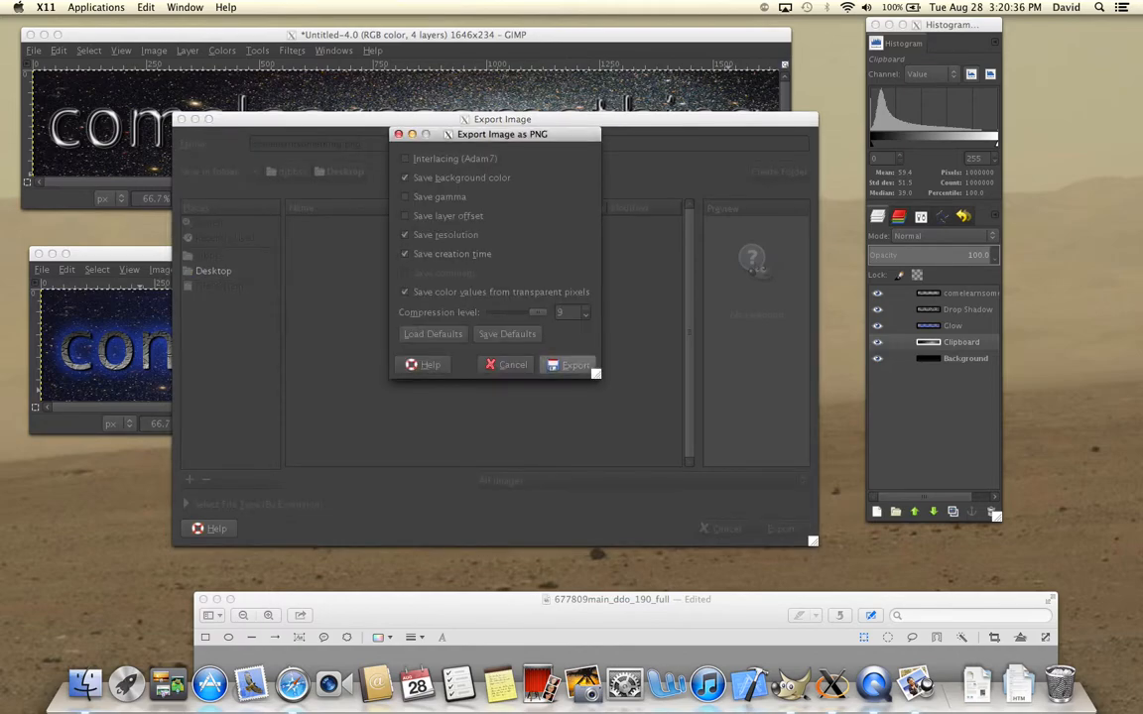
pyautogui.click(568, 365)
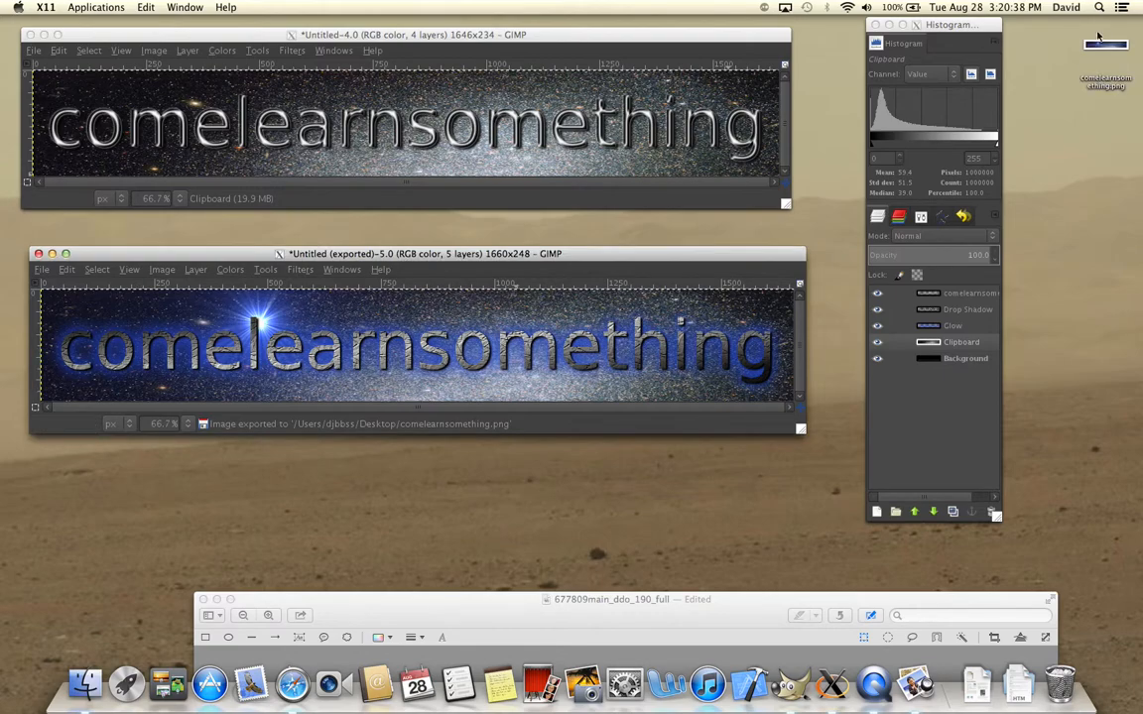
# Step: Open the exported comelearnsomething.png from the desktop in Preview, examine the logo, and close its window
pyautogui.doubleClick(1110, 46)
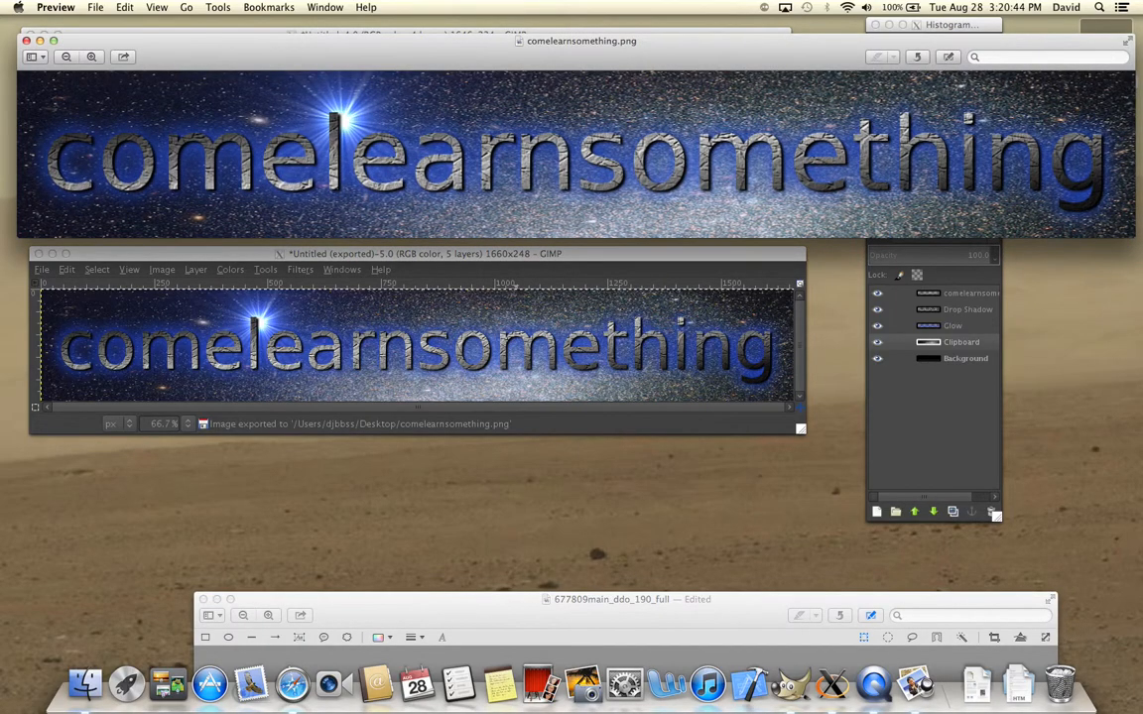
pyautogui.moveTo(571, 53)
pyautogui.mouseDown()
pyautogui.moveTo(571, 170)
pyautogui.moveTo(576, 72)
pyautogui.moveTo(566, 38)
pyautogui.mouseUp()
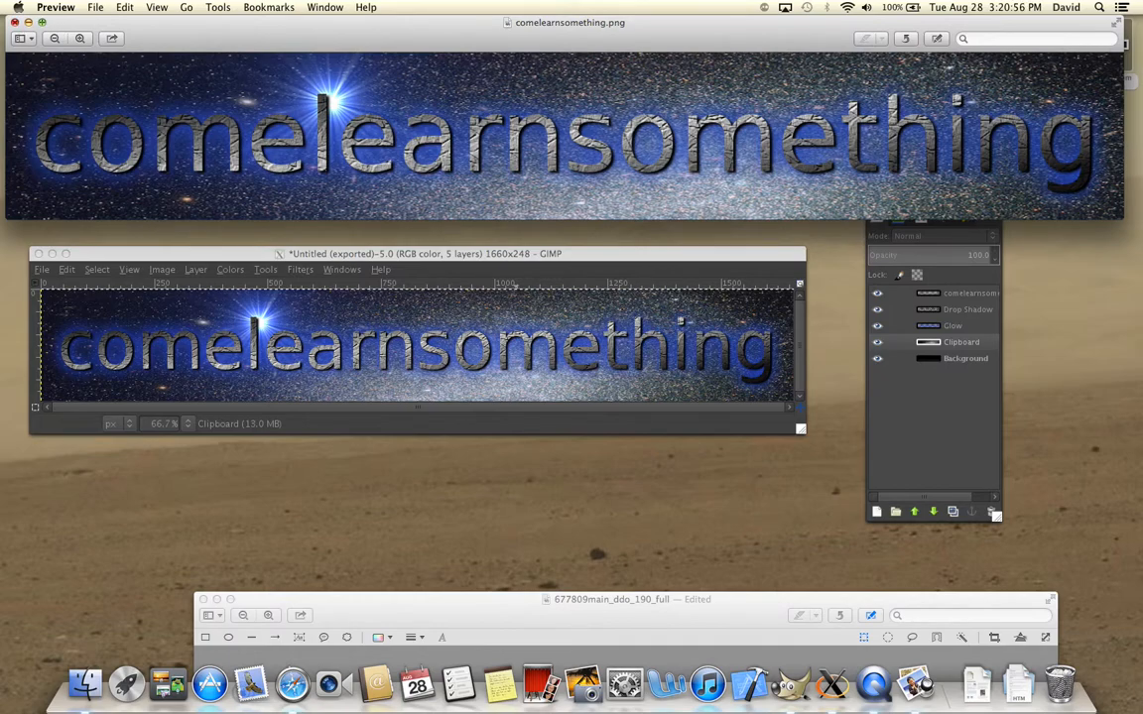
pyautogui.click(15, 21)
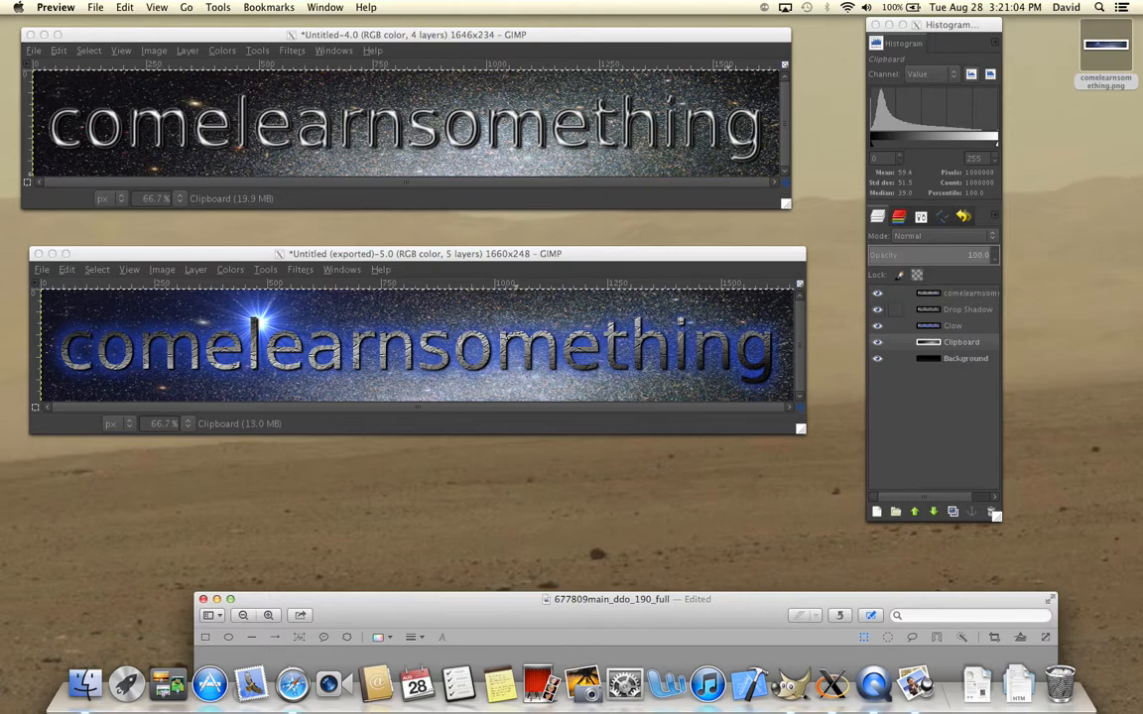
pyautogui.press('ctrl+super+Escape')
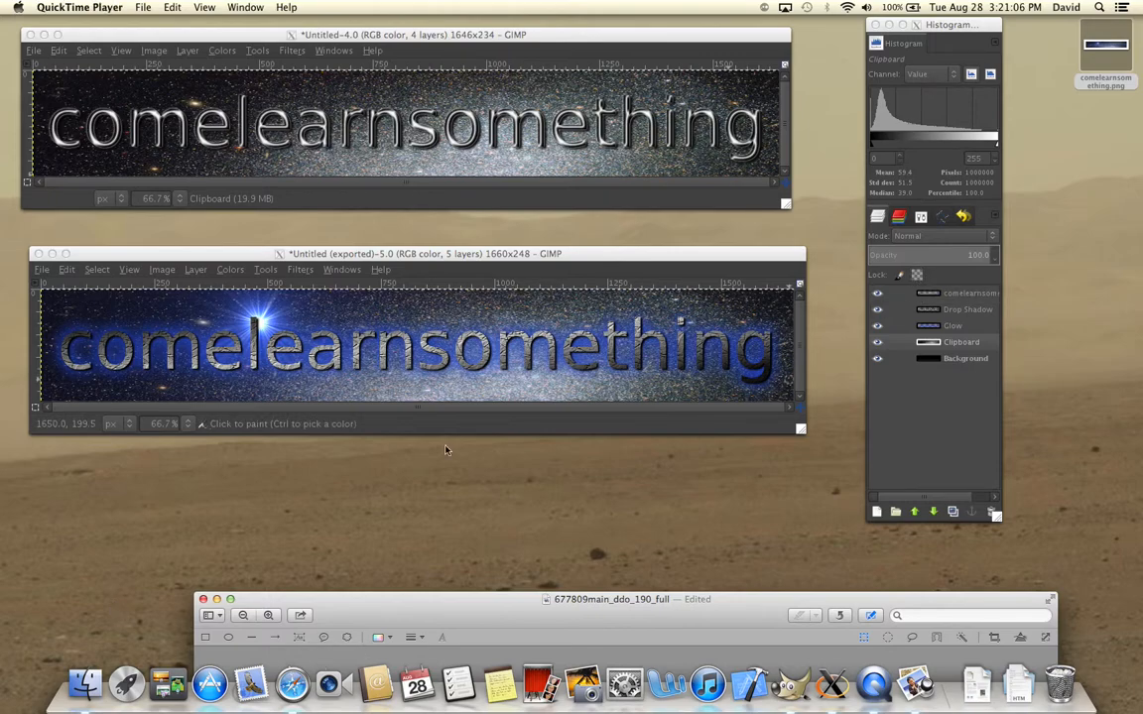